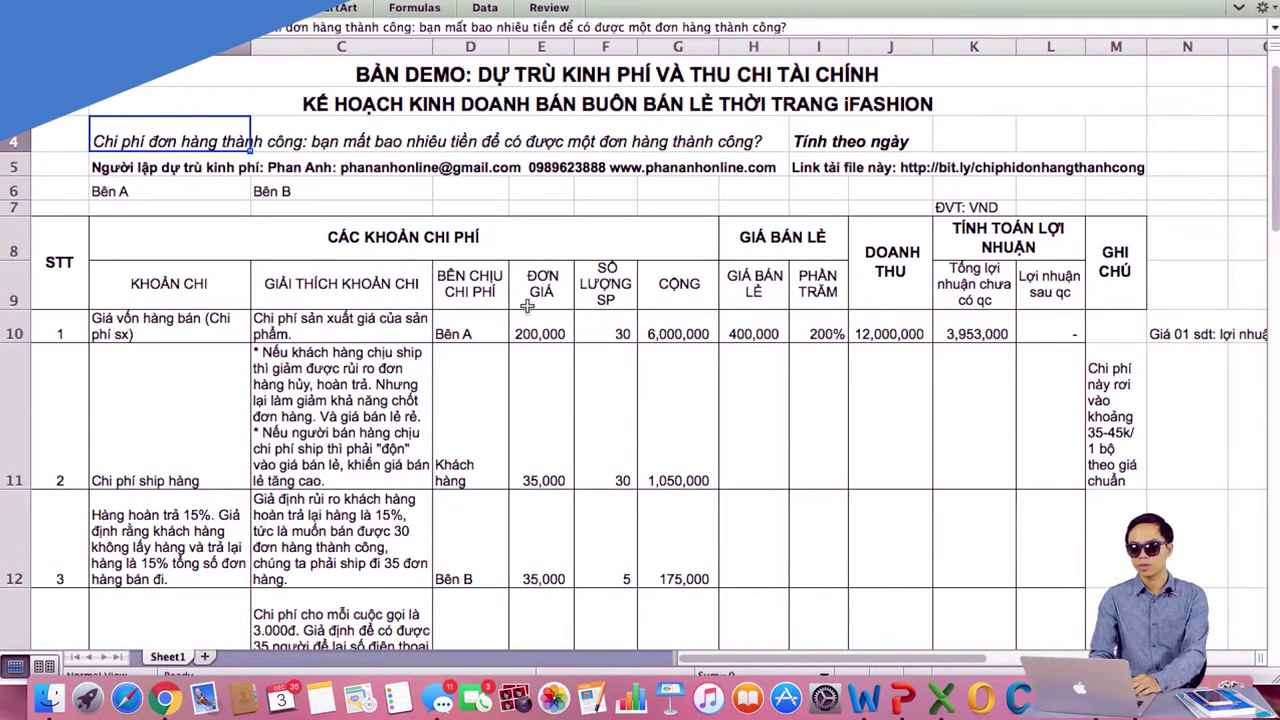
Examine the sheet's header notes in rows 4 and 5: the daily calculation basis, the author's contact details and the file download link
{"action": "left_click", "coordinate": [793, 143]}
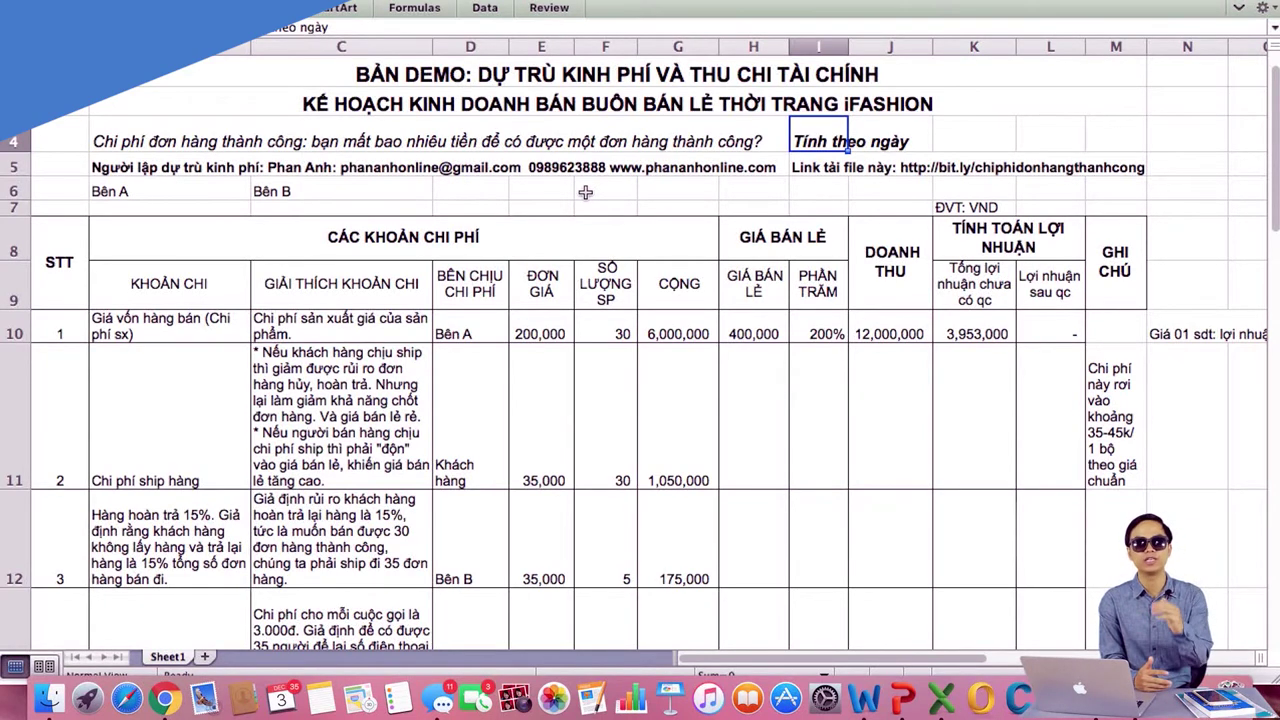
{"action": "left_click", "coordinate": [803, 175]}
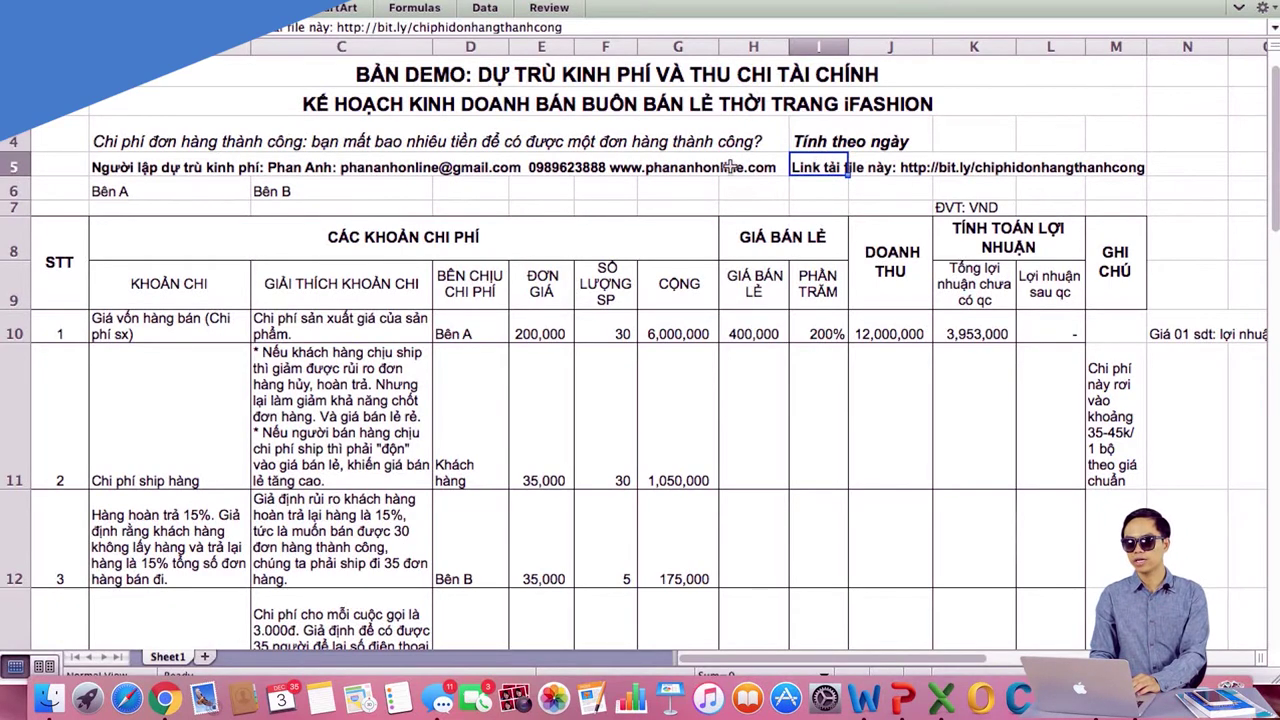
{"action": "left_click", "coordinate": [151, 170]}
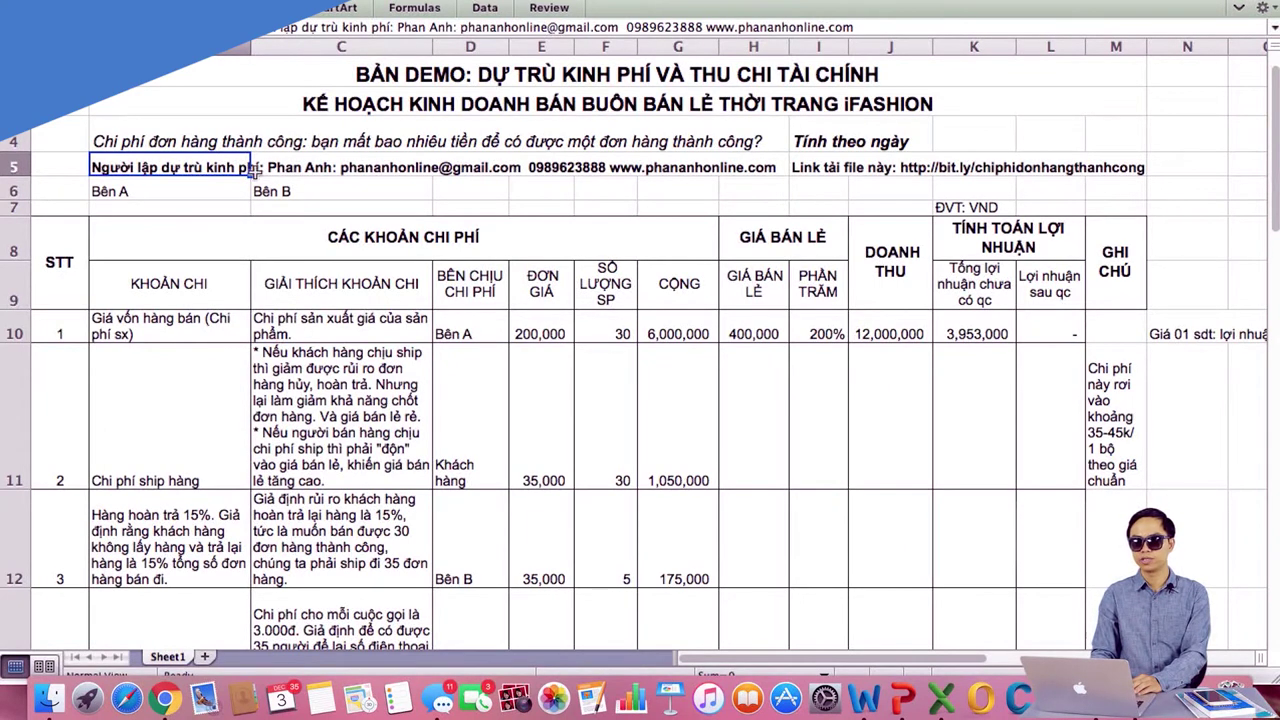
{"action": "left_click", "coordinate": [322, 171]}
{"action": "left_click", "coordinate": [605, 170]}
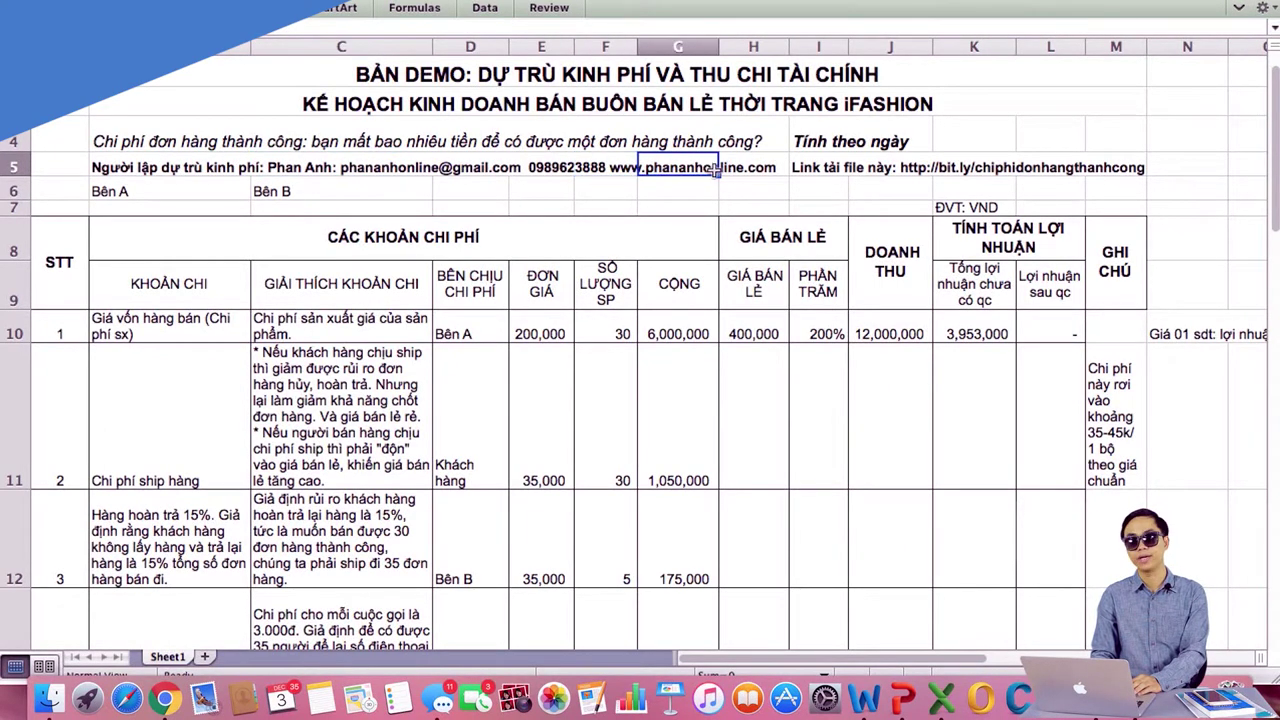
{"action": "left_click", "coordinate": [175, 180]}
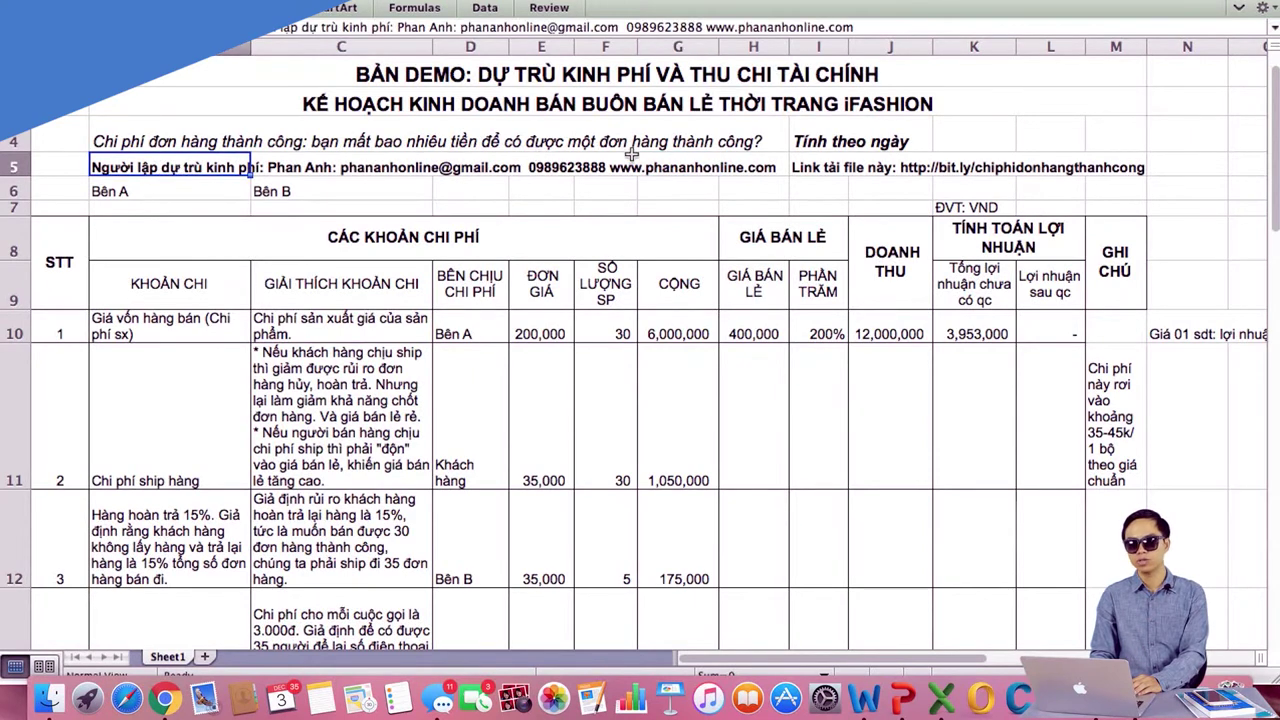
{"action": "left_click", "coordinate": [815, 168]}
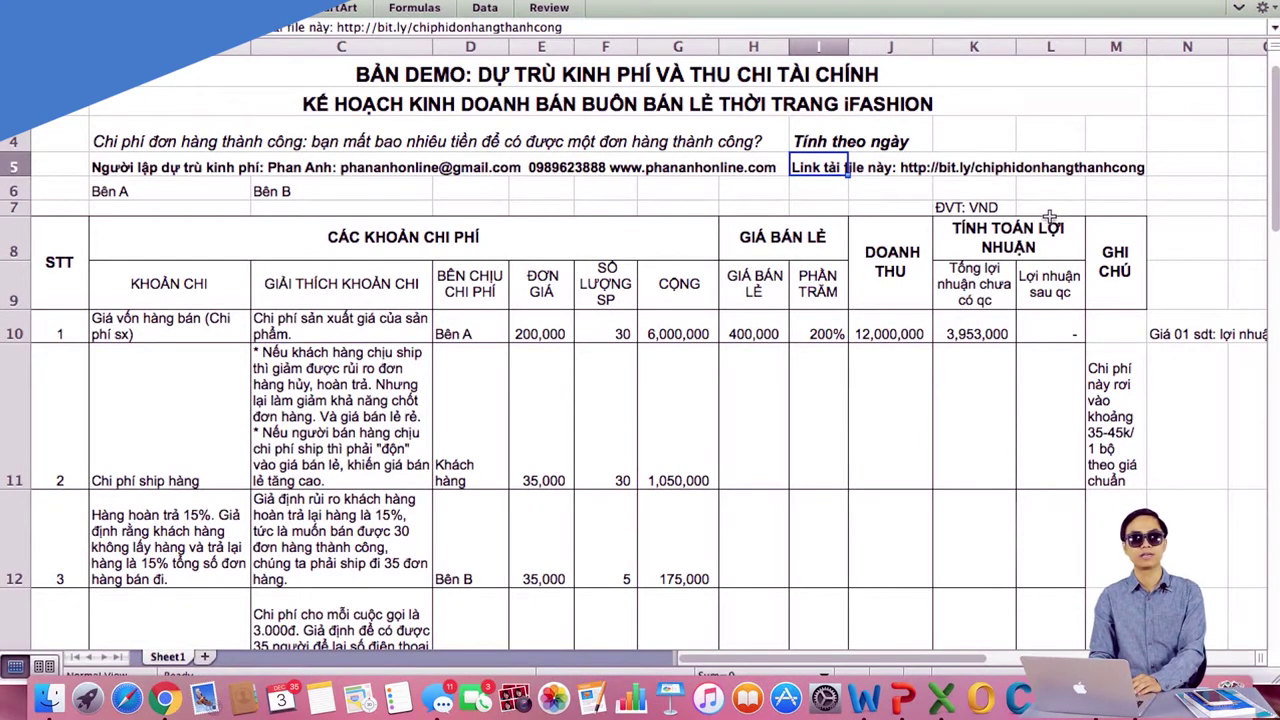
Look over the expense table, then examine the cost-of-goods entry in row 10 and the shipping cost explanation in row 11
{"action": "scroll", "coordinate": [690, 243], "scroll_direction": "down", "scroll_amount": 1}
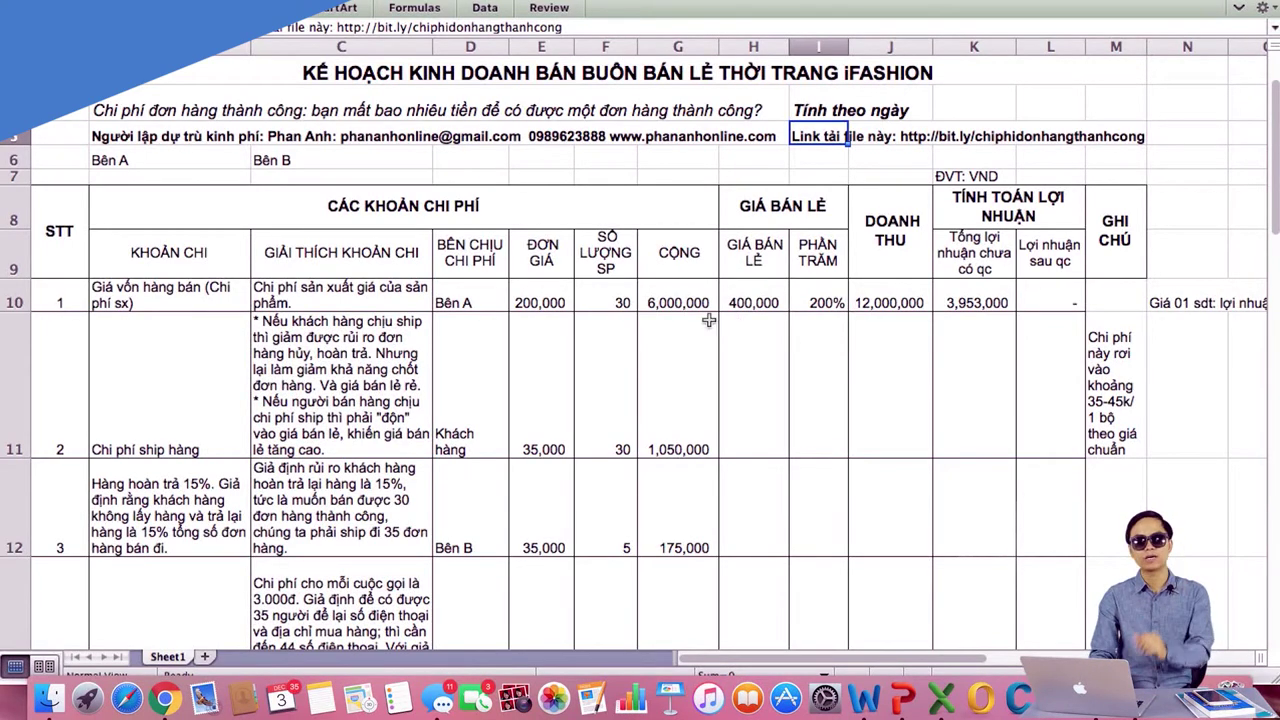
{"action": "scroll", "coordinate": [462, 412], "scroll_direction": "down", "scroll_amount": 10}
{"action": "scroll", "coordinate": [462, 412], "scroll_direction": "up", "scroll_amount": 8}
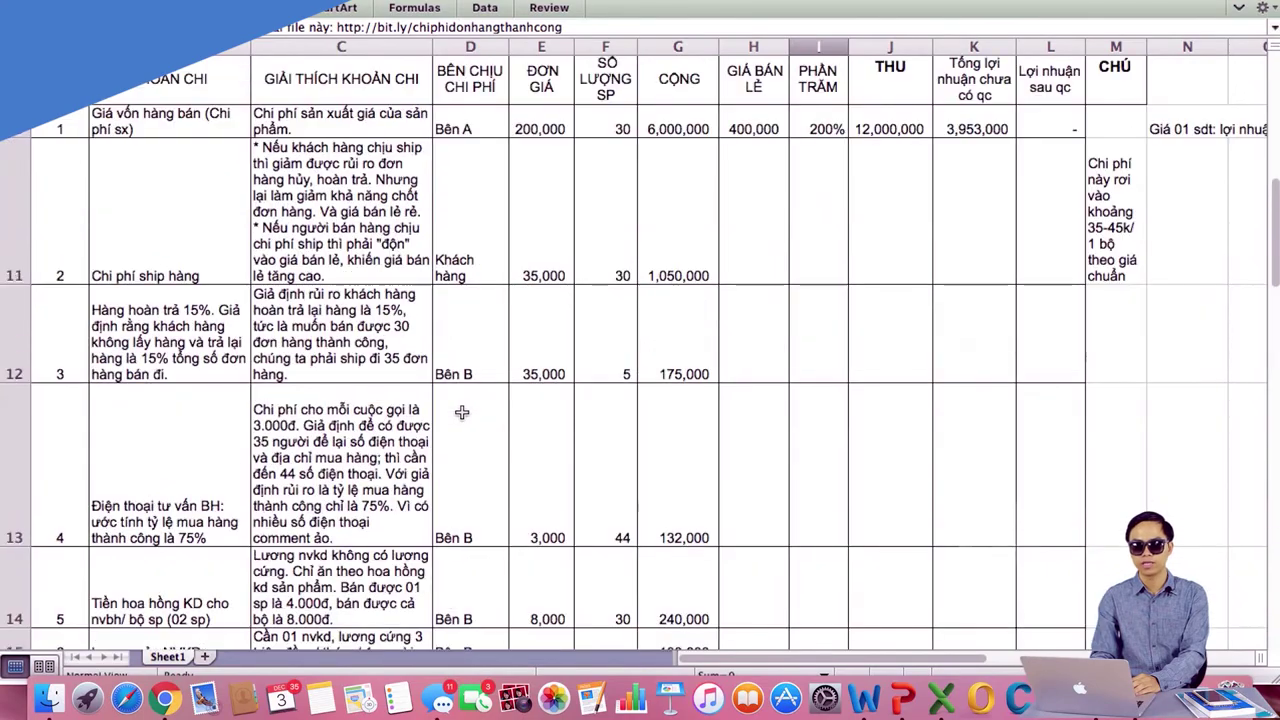
{"action": "scroll", "coordinate": [462, 412], "scroll_direction": "down", "scroll_amount": 5}
{"action": "scroll", "coordinate": [462, 412], "scroll_direction": "up", "scroll_amount": 7}
{"action": "scroll", "coordinate": [462, 412], "scroll_direction": "up", "scroll_amount": 2}
{"action": "left_click", "coordinate": [138, 298]}
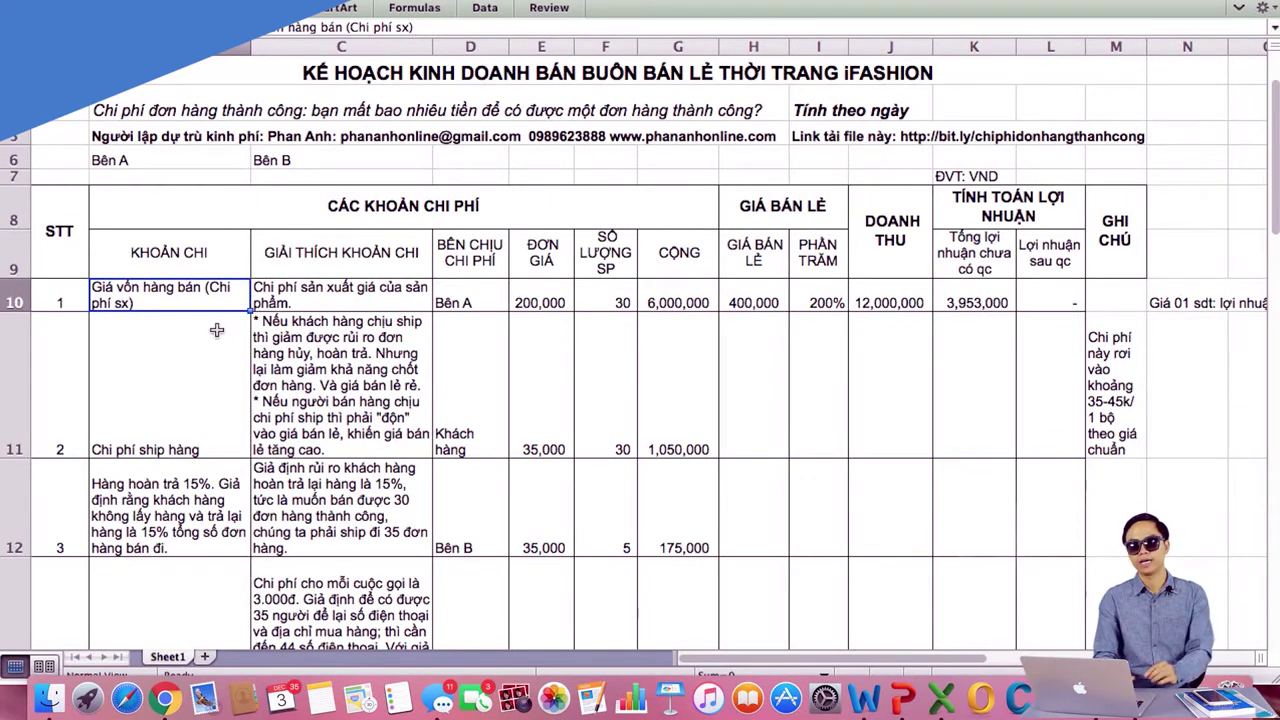
{"action": "left_click", "coordinate": [313, 305]}
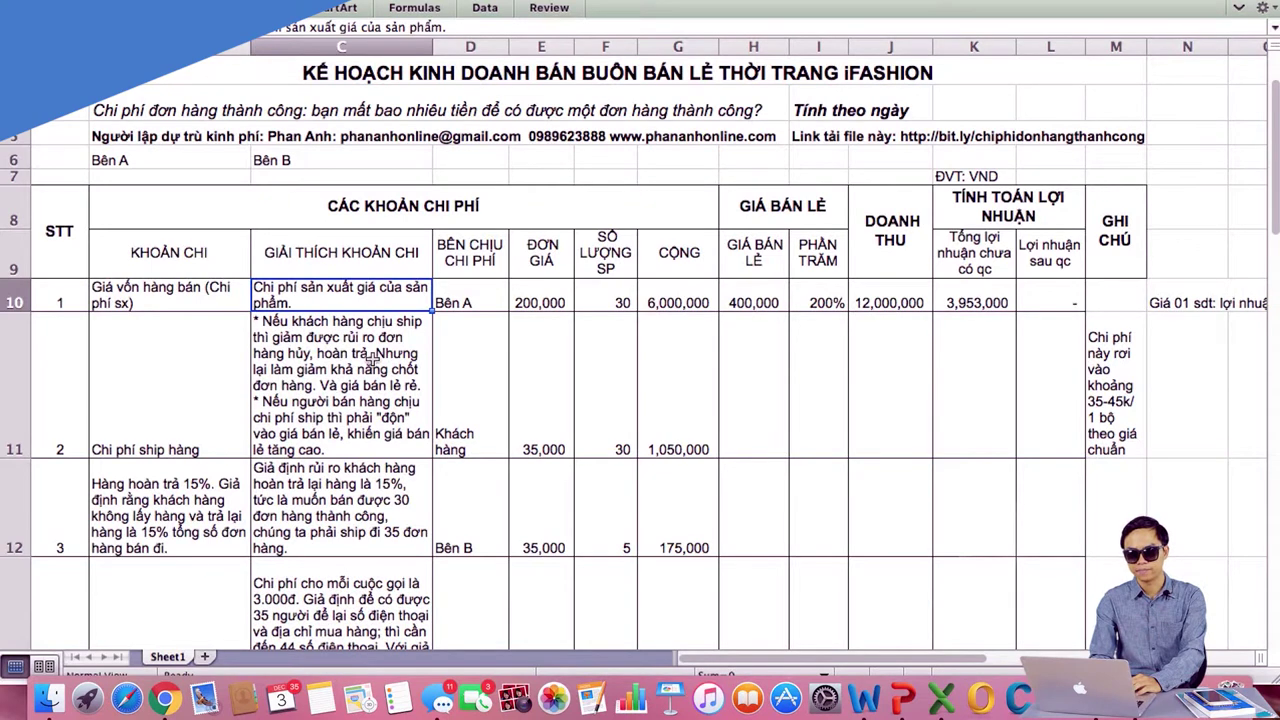
{"action": "left_click", "coordinate": [190, 391]}
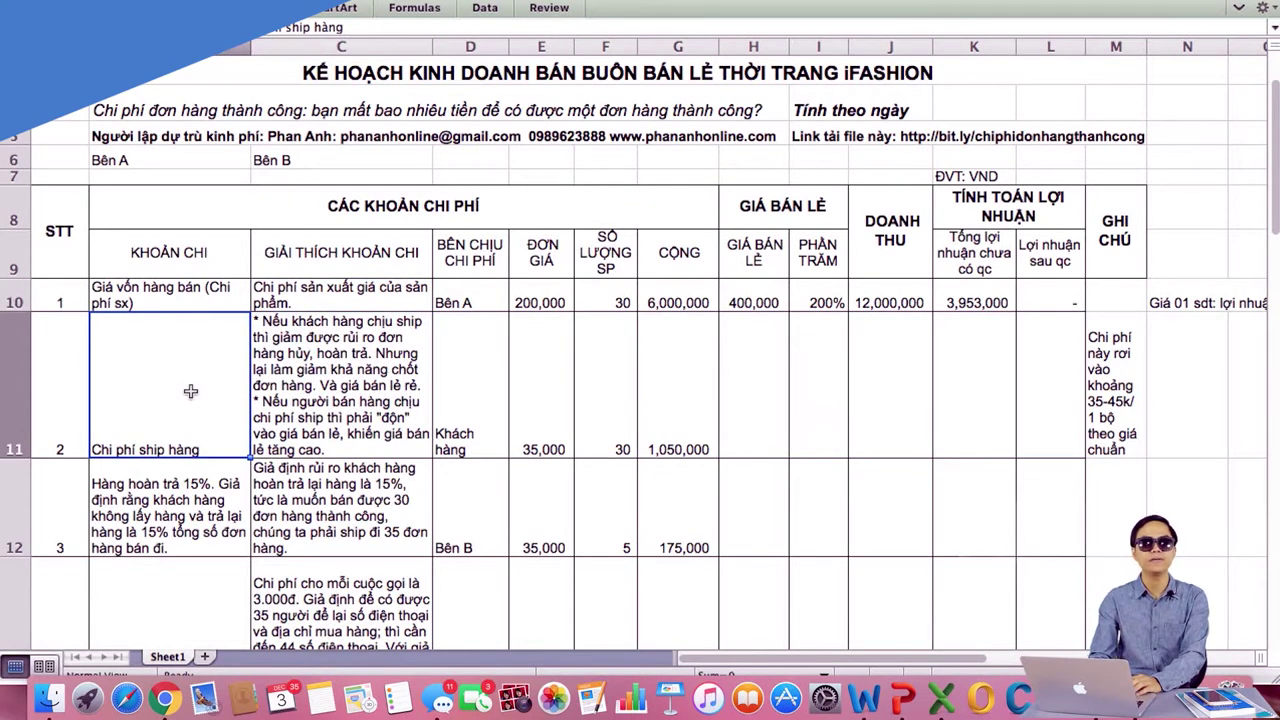
{"action": "key", "text": "Right"}
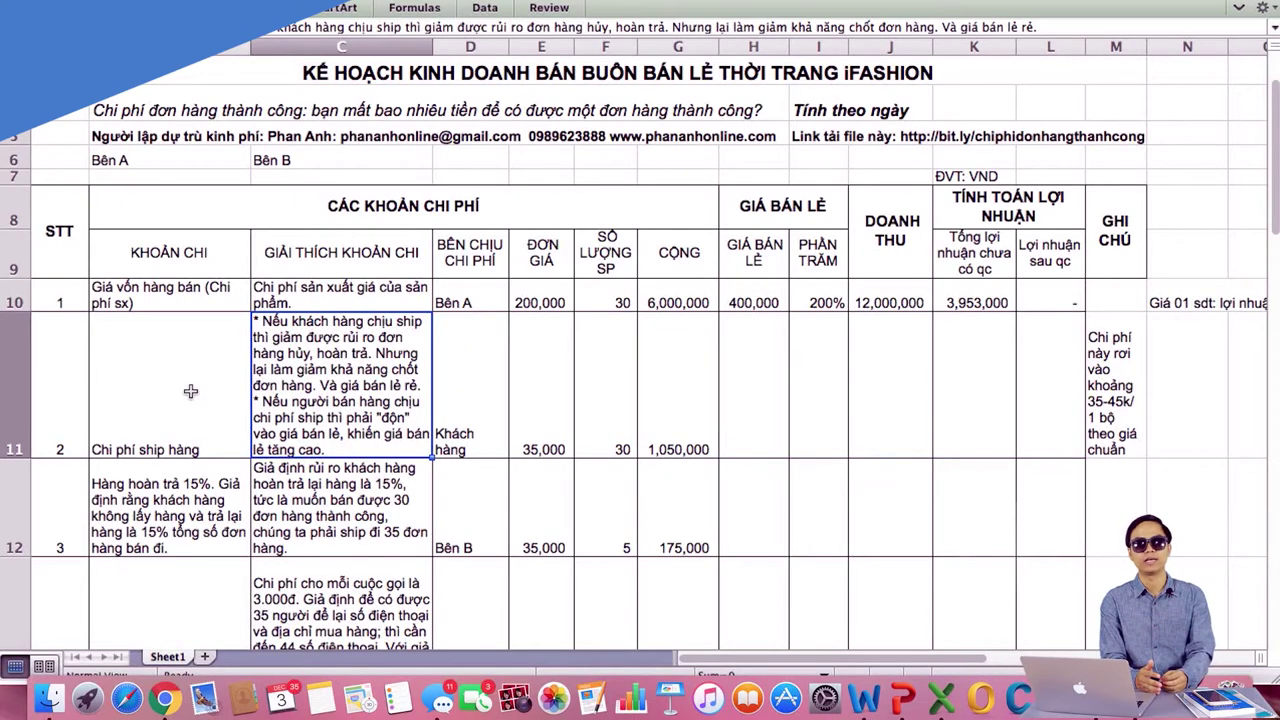
Switch to Google Chrome and view the cover area of the Chợ Ninh Hiệp Online Facebook page
{"action": "key", "text": "super+Tab"}
{"action": "key", "text": "super+Tab"}
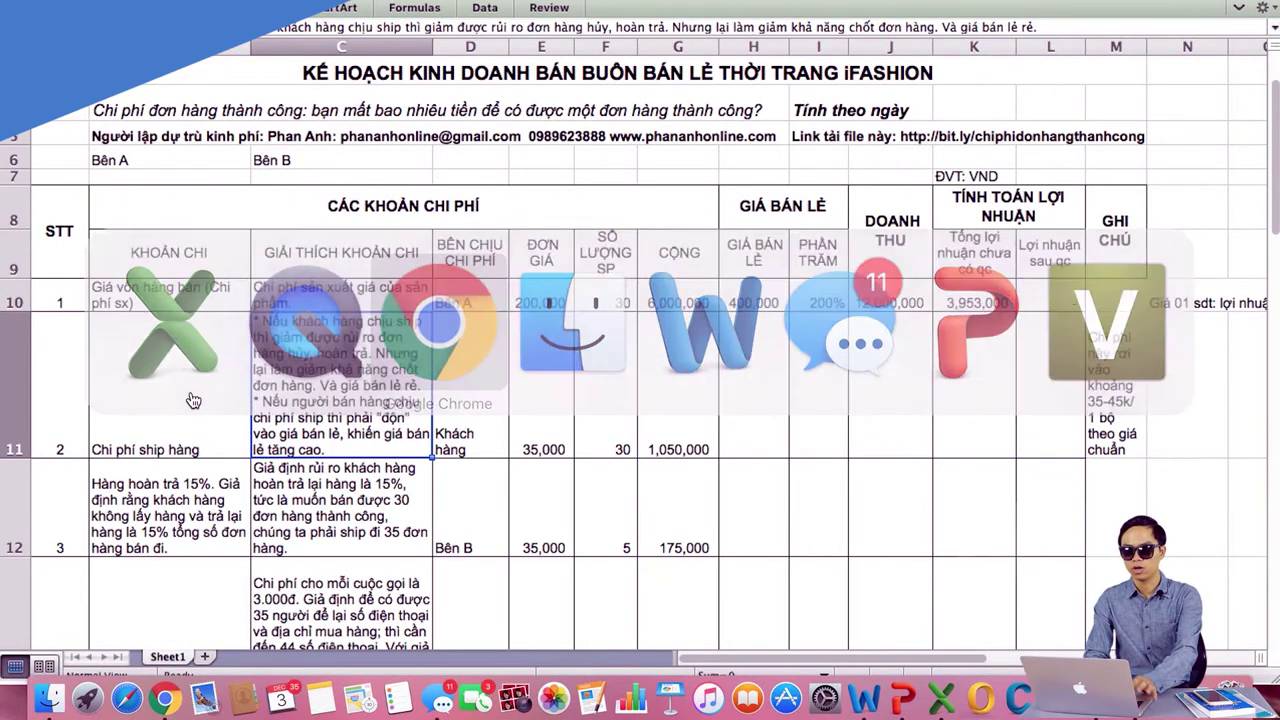
{"action": "key", "text": "ctrl+Tab"}
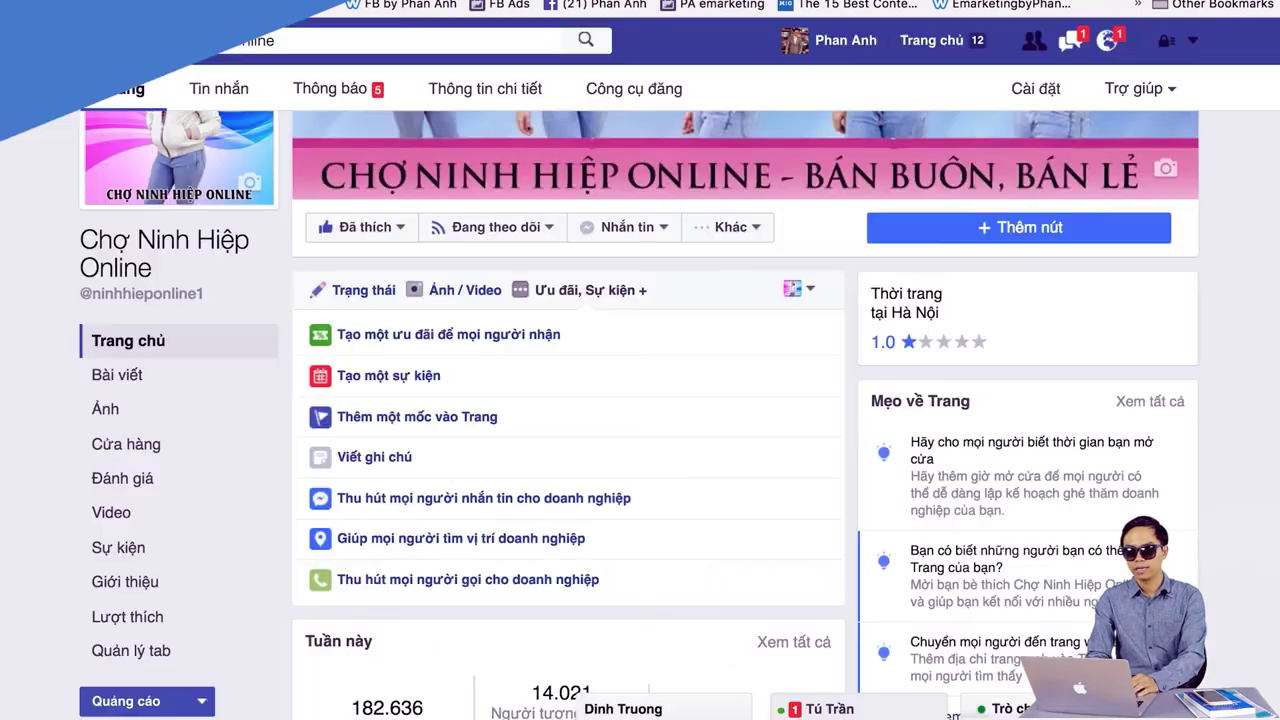
{"action": "scroll", "coordinate": [480, 277], "scroll_direction": "up", "scroll_amount": 5}
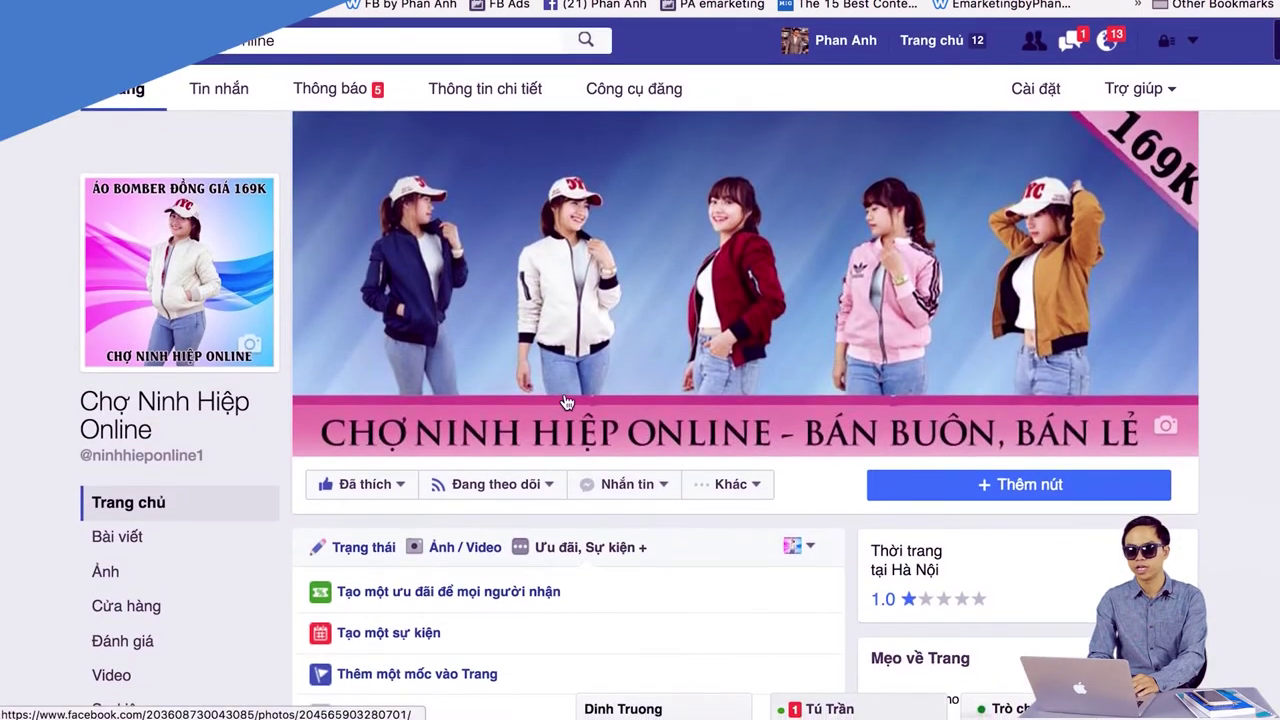
{"action": "scroll", "coordinate": [797, 448], "scroll_direction": "down", "scroll_amount": 1}
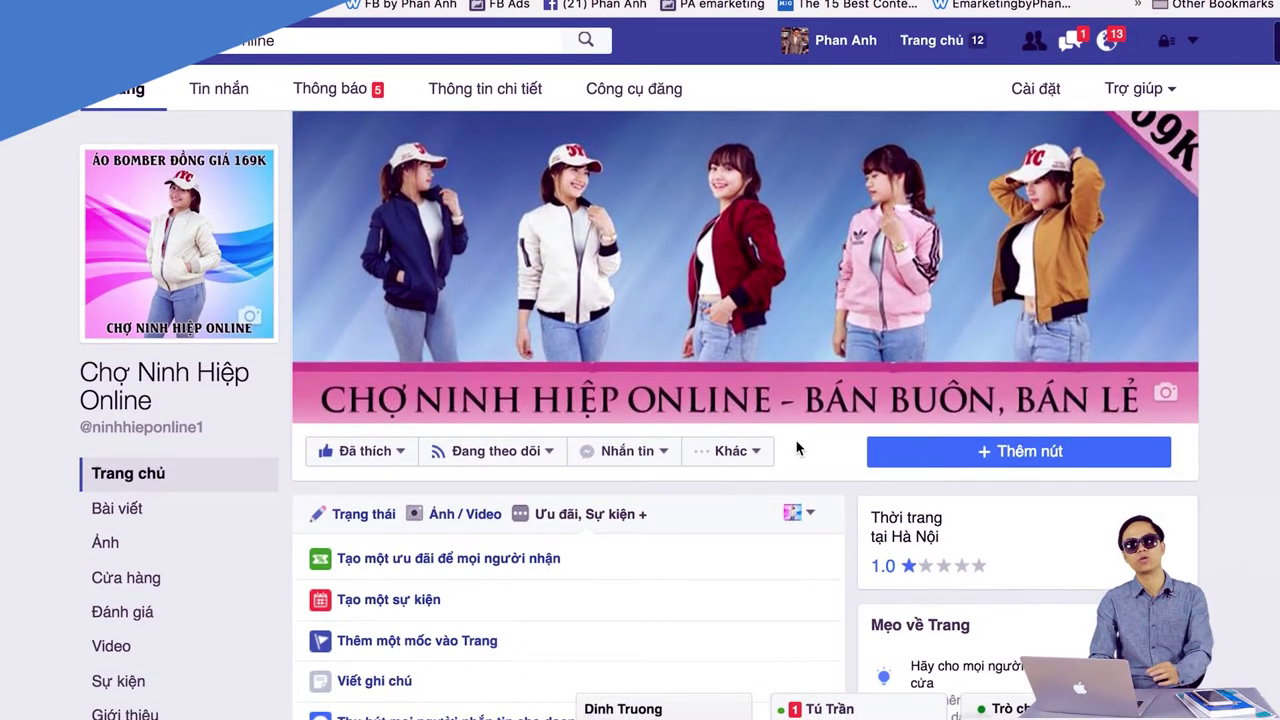
{"action": "left_click", "coordinate": [657, 449]}
{"action": "scroll", "coordinate": [657, 449], "scroll_direction": "down", "scroll_amount": 1}
{"action": "scroll", "coordinate": [525, 385], "scroll_direction": "up", "scroll_amount": 2}
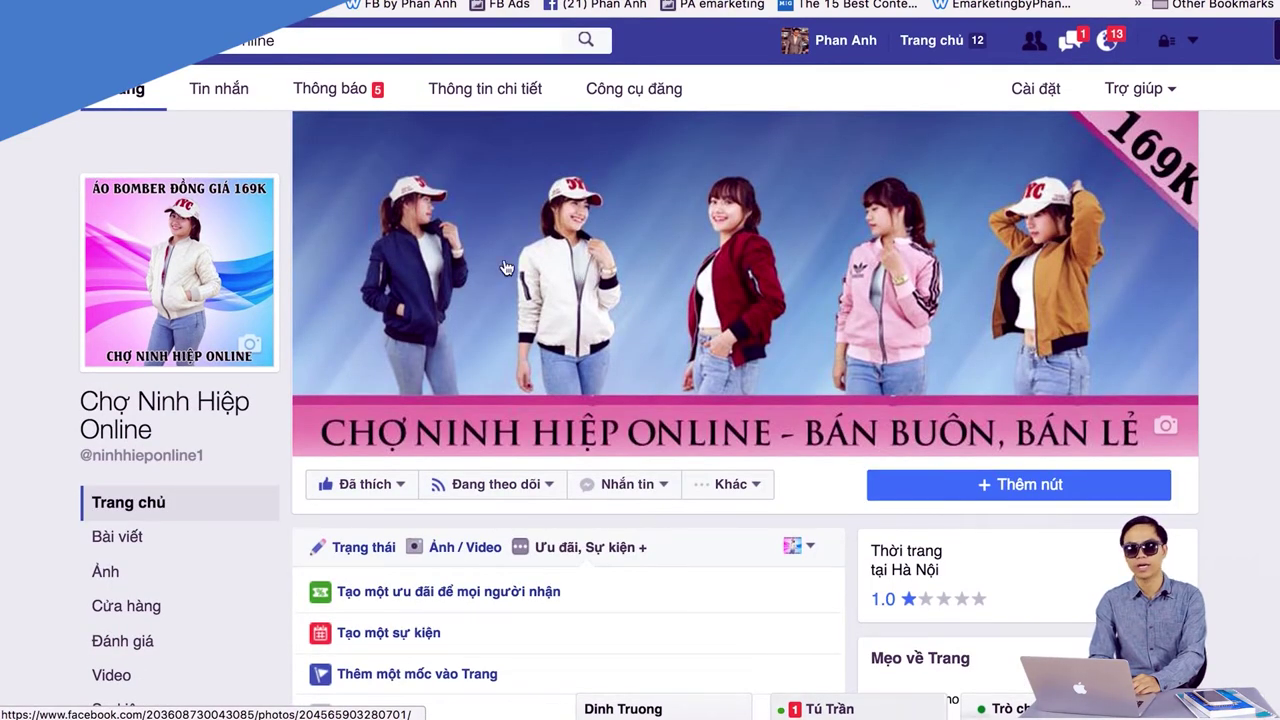
{"action": "scroll", "coordinate": [550, 270], "scroll_direction": "down", "scroll_amount": 2}
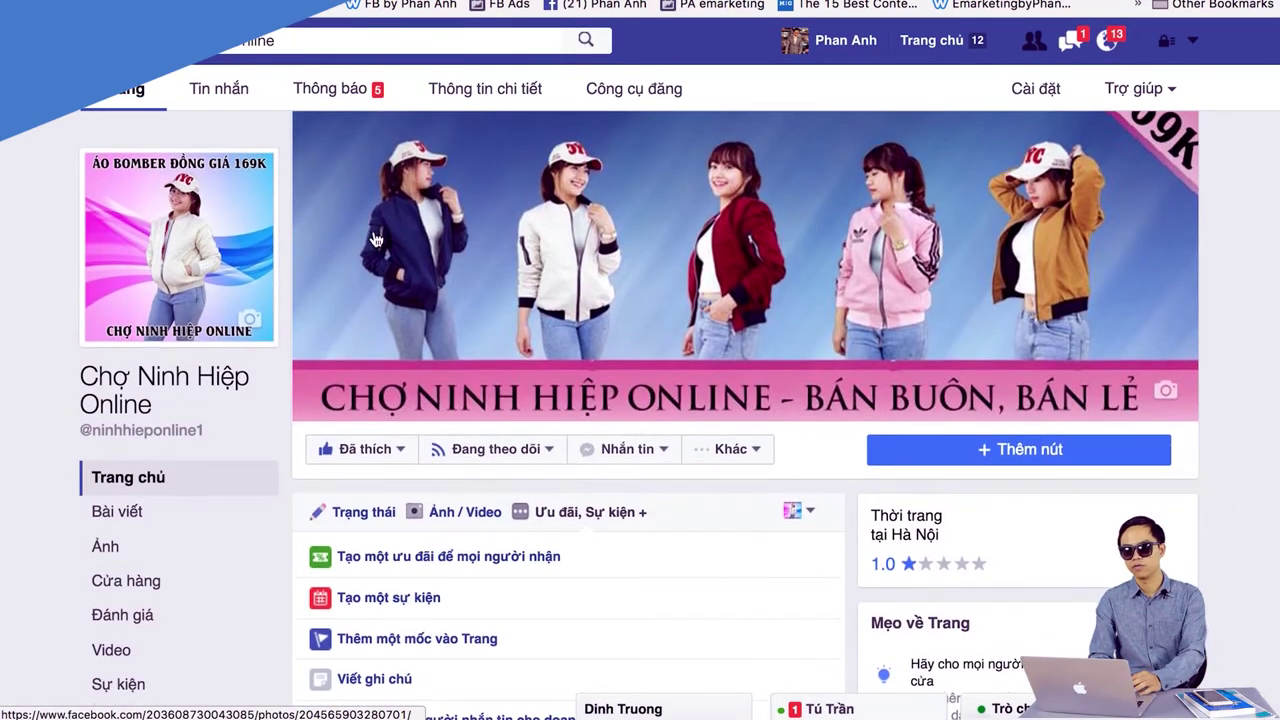
Review the page's bomber jacket posts, checking the organic and paid reach of the promoted 169K post
{"action": "scroll", "coordinate": [375, 238], "scroll_direction": "down", "scroll_amount": 10}
{"action": "scroll", "coordinate": [217, 281], "scroll_direction": "up", "scroll_amount": 10}
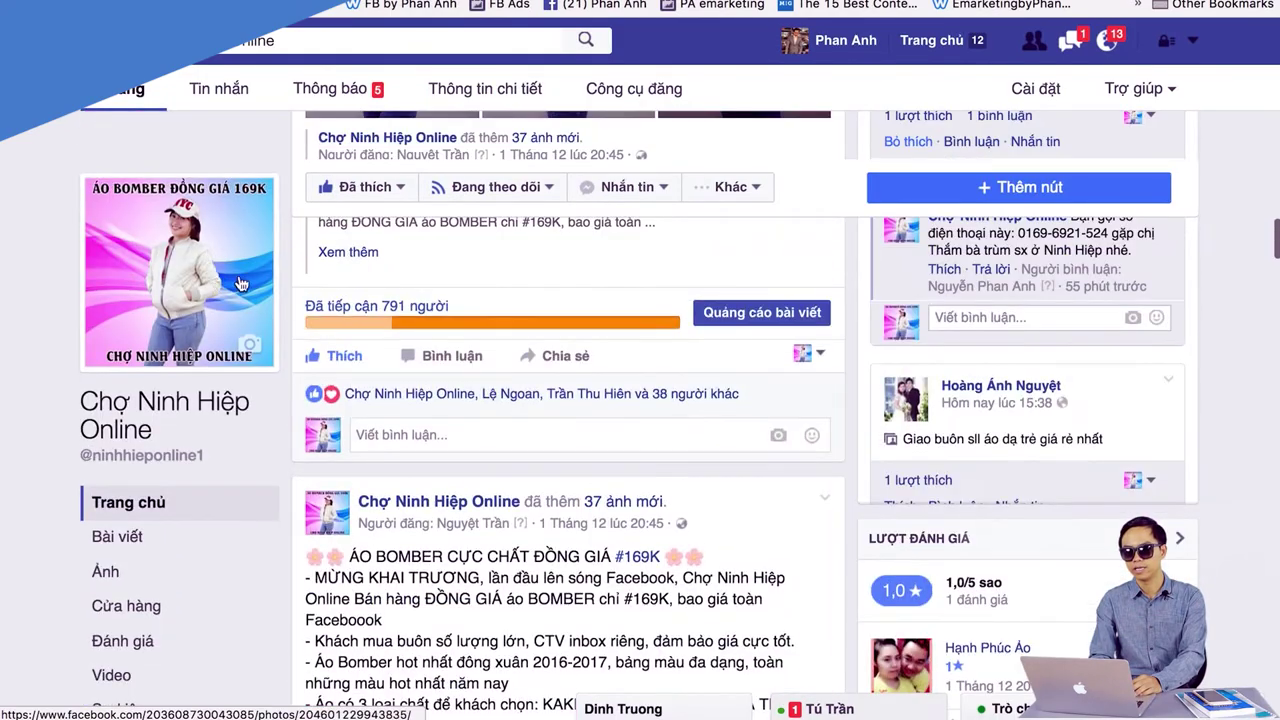
{"action": "scroll", "coordinate": [569, 388], "scroll_direction": "down", "scroll_amount": 10}
{"action": "scroll", "coordinate": [569, 385], "scroll_direction": "down", "scroll_amount": 2}
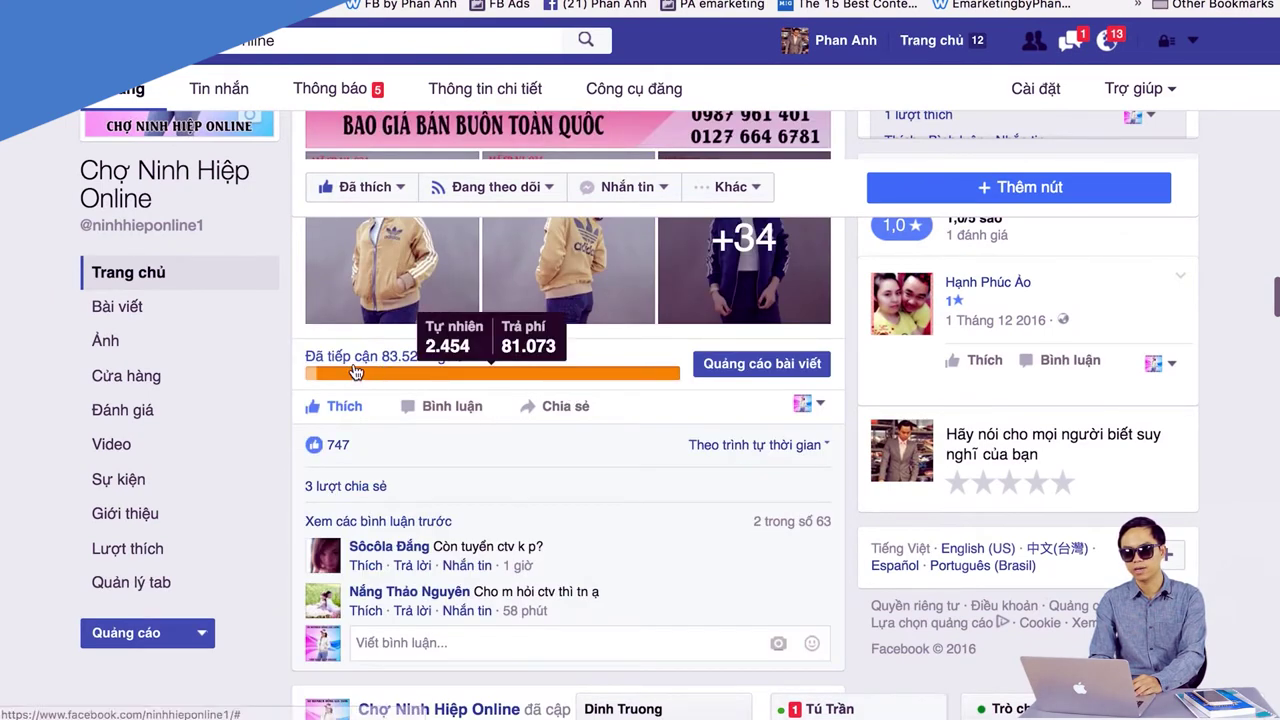
{"action": "scroll", "coordinate": [580, 390], "scroll_direction": "down", "scroll_amount": 1}
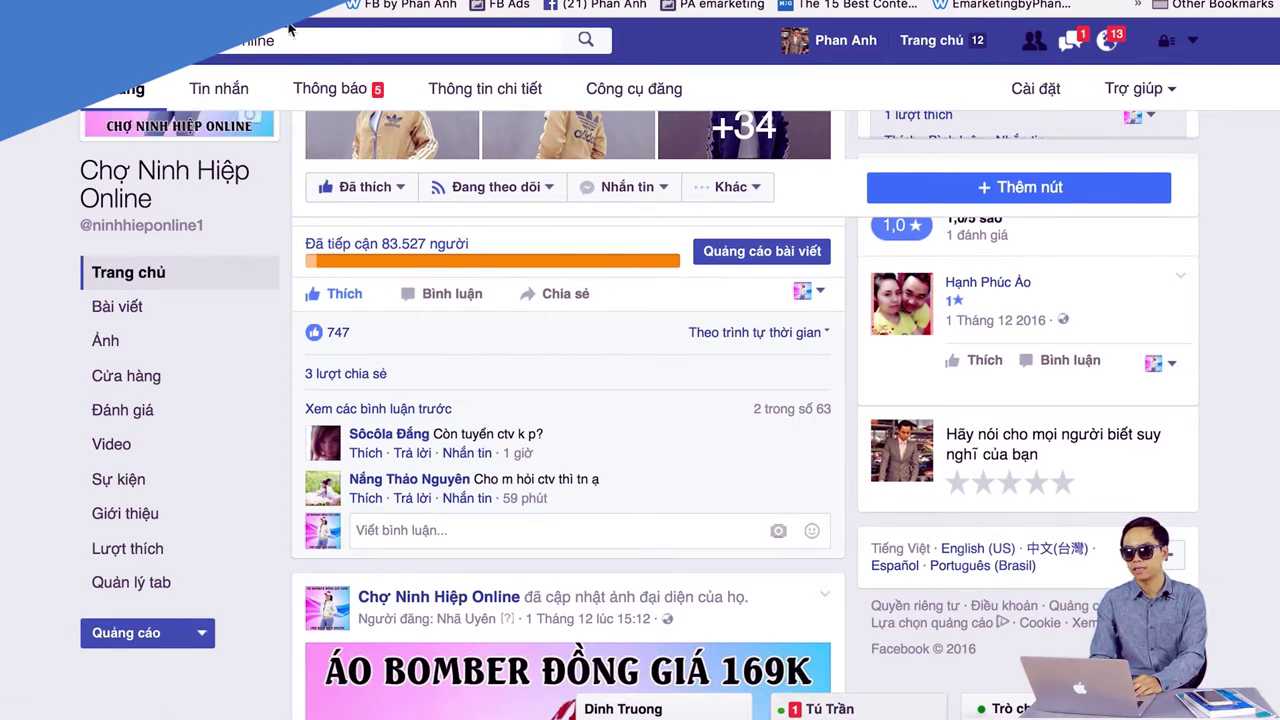
Check the Facebook notifications for the page's new message alert, then close the list and view the 169K bomber post
{"action": "left_click", "coordinate": [1107, 42]}
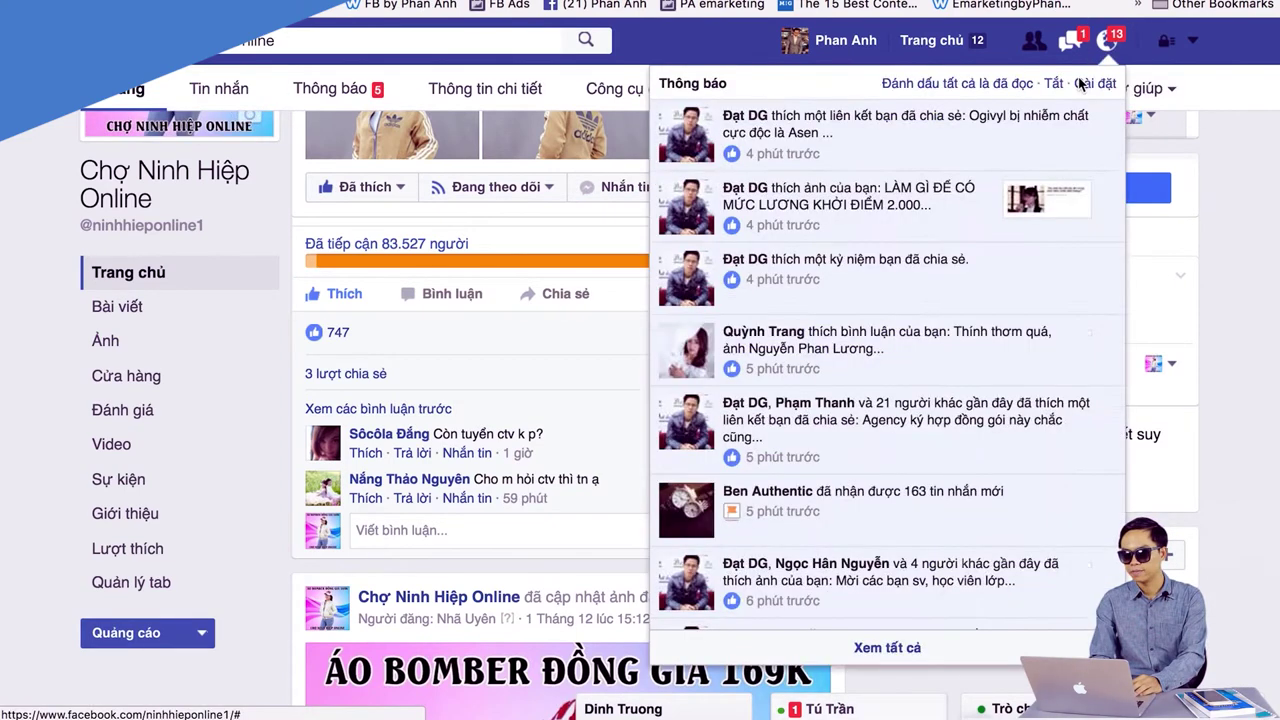
{"action": "scroll", "coordinate": [815, 265], "scroll_direction": "down", "scroll_amount": 3}
{"action": "scroll", "coordinate": [815, 265], "scroll_direction": "down", "scroll_amount": 5}
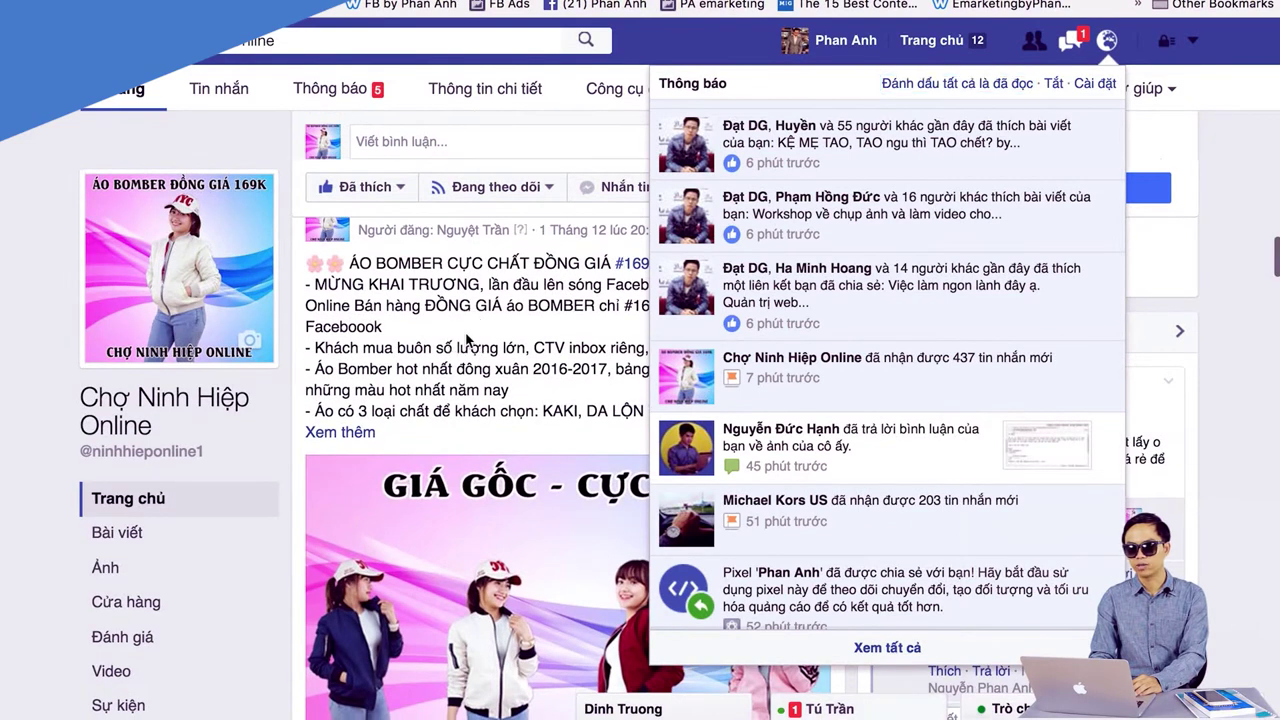
{"action": "left_click", "coordinate": [620, 340]}
{"action": "scroll", "coordinate": [680, 382], "scroll_direction": "down", "scroll_amount": 1}
{"action": "scroll", "coordinate": [680, 382], "scroll_direction": "down", "scroll_amount": 2}
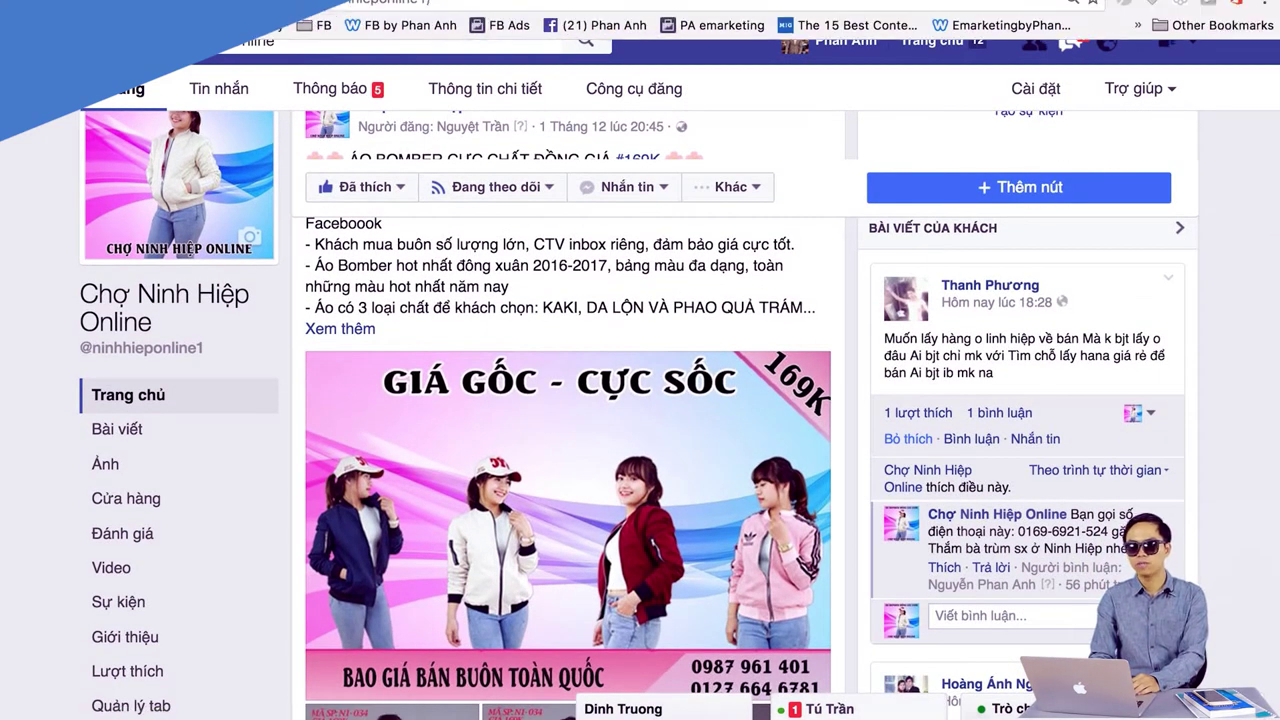
Return to the Excel cost sheet and examine who bears the shipping cost in row 11 and the 15% returned-goods assumption in row 12
{"action": "key", "text": "super+Tab"}
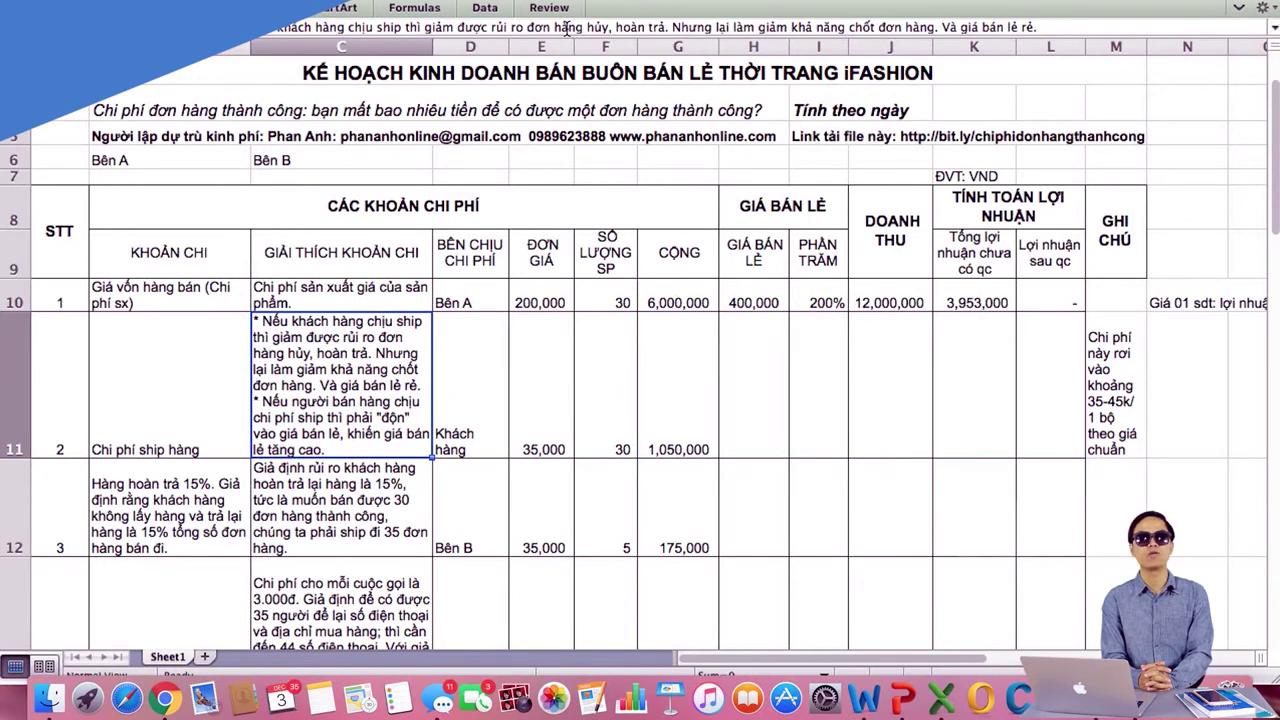
{"action": "left_click", "coordinate": [471, 377]}
{"action": "scroll", "coordinate": [168, 427], "scroll_direction": "down", "scroll_amount": 2}
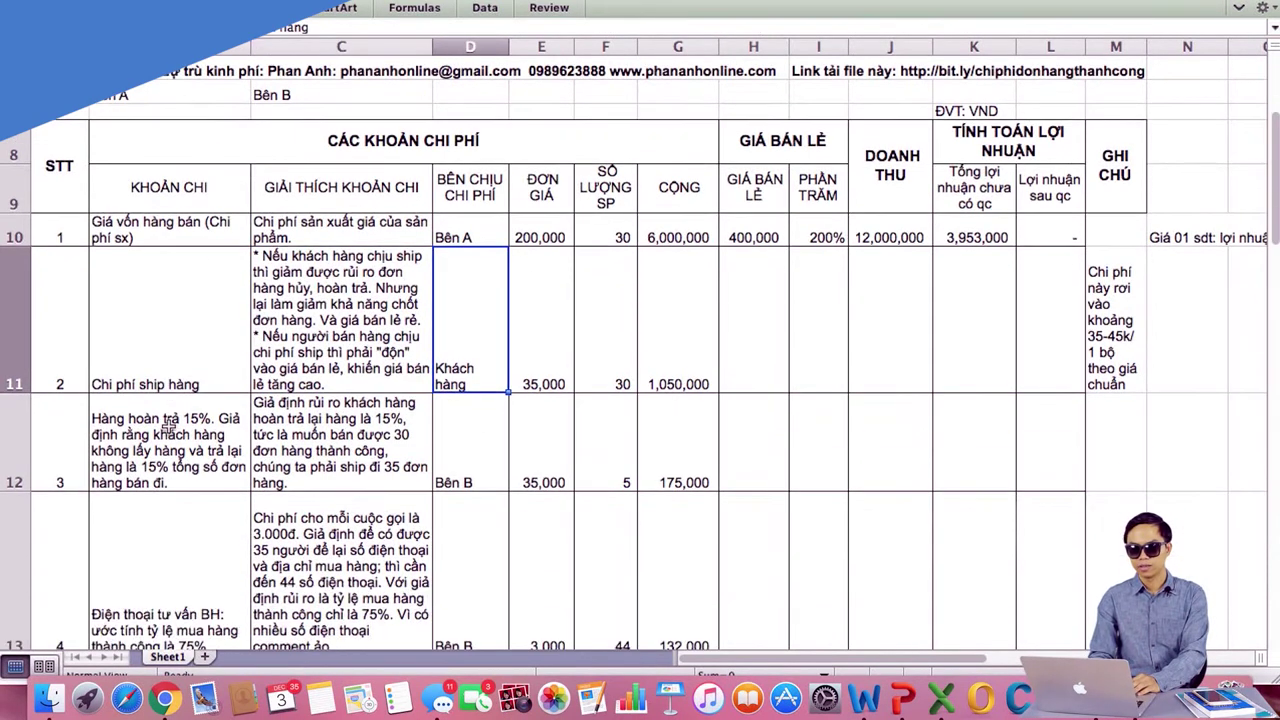
{"action": "left_click", "coordinate": [138, 430]}
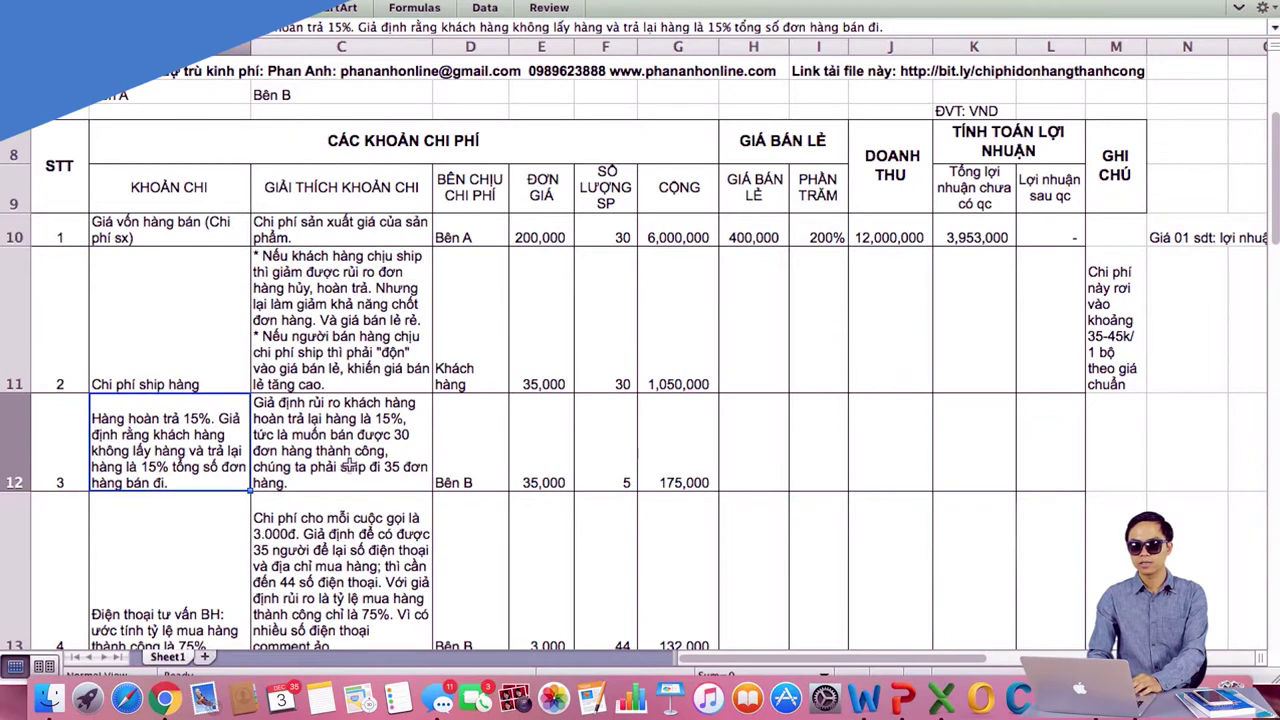
{"action": "left_click", "coordinate": [273, 478]}
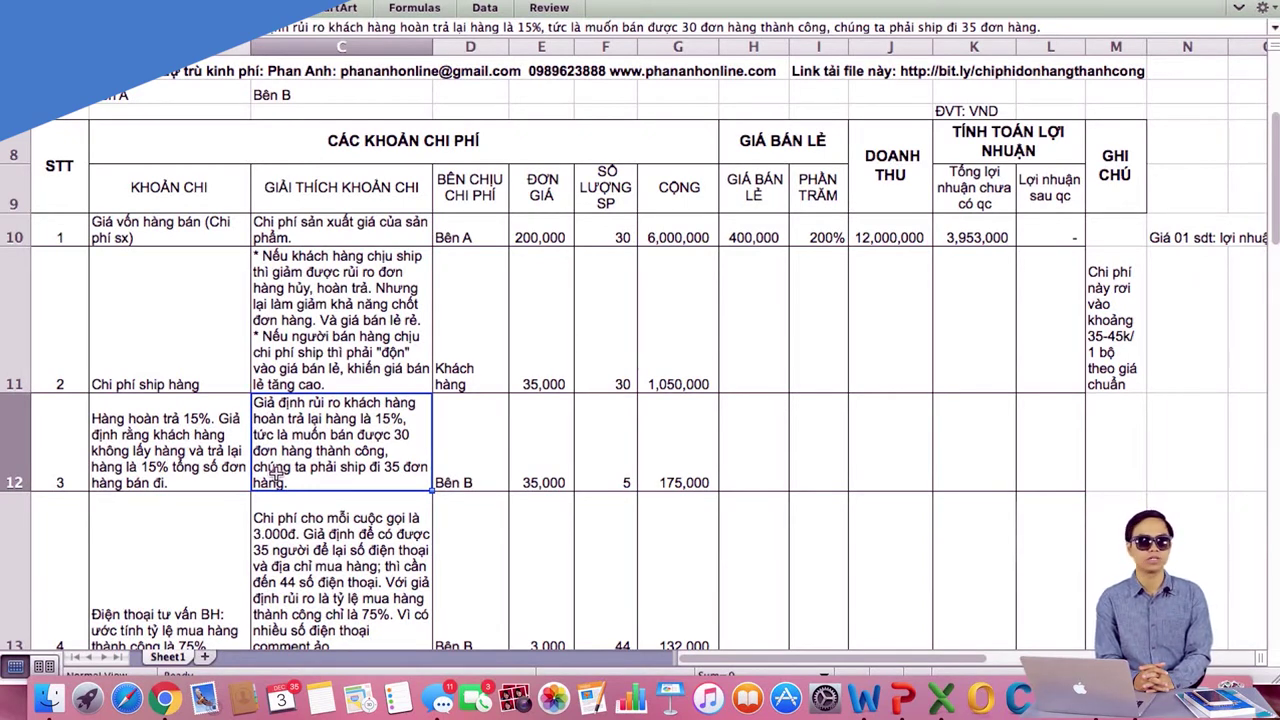
Examine the phone consultation cost in row 13, the sales commission in row 14 and the sales staff salary in row 15
{"action": "scroll", "coordinate": [272, 476], "scroll_direction": "down", "scroll_amount": 3}
{"action": "left_click", "coordinate": [225, 487]}
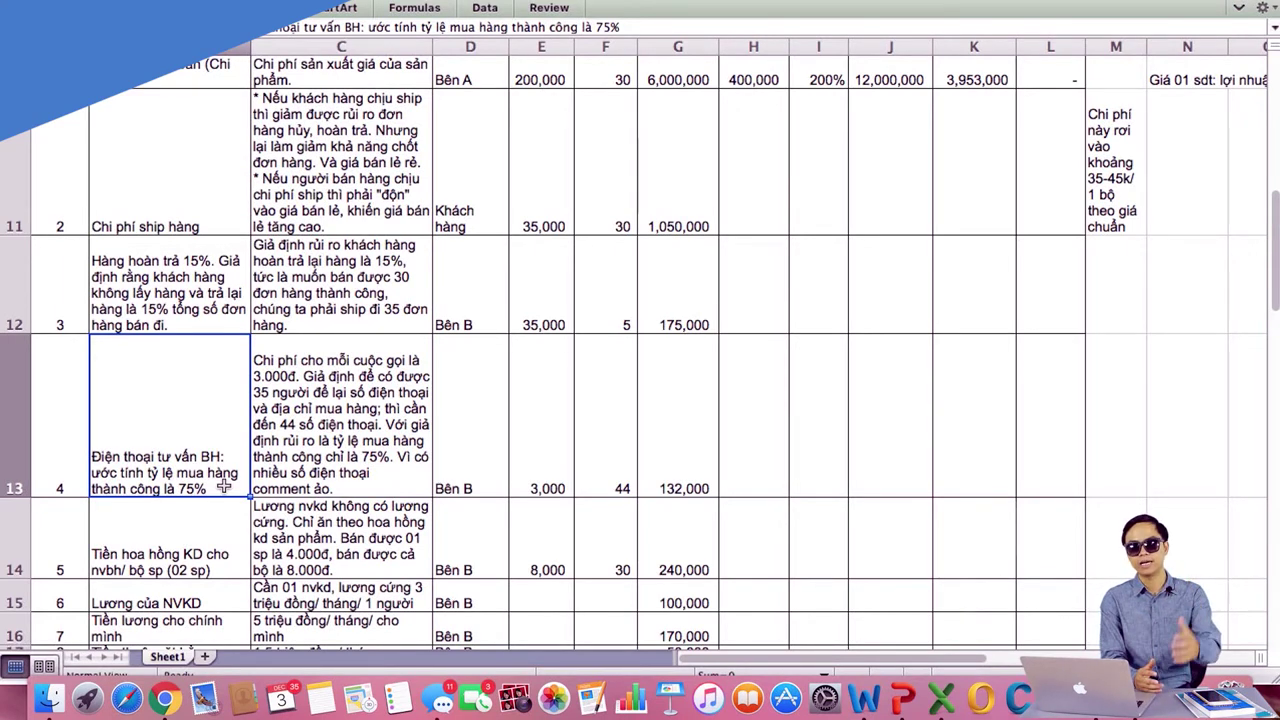
{"action": "left_click", "coordinate": [703, 455]}
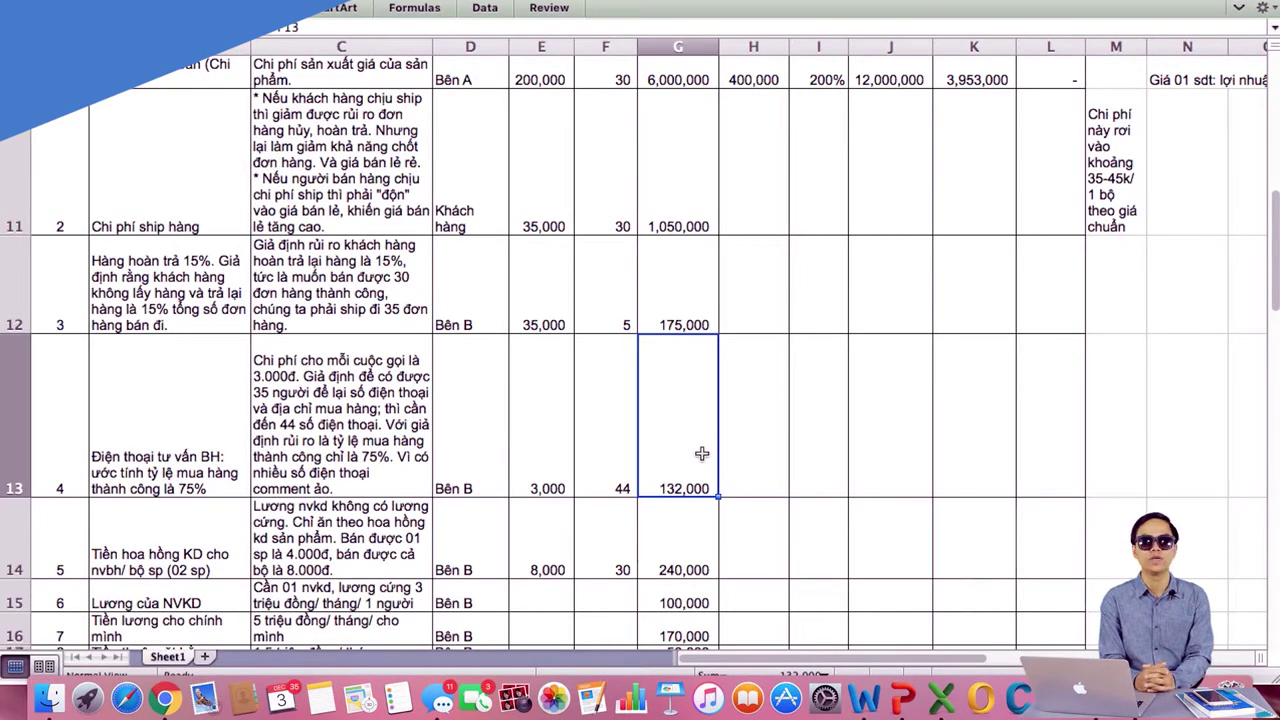
{"action": "scroll", "coordinate": [471, 398], "scroll_direction": "down", "scroll_amount": 5}
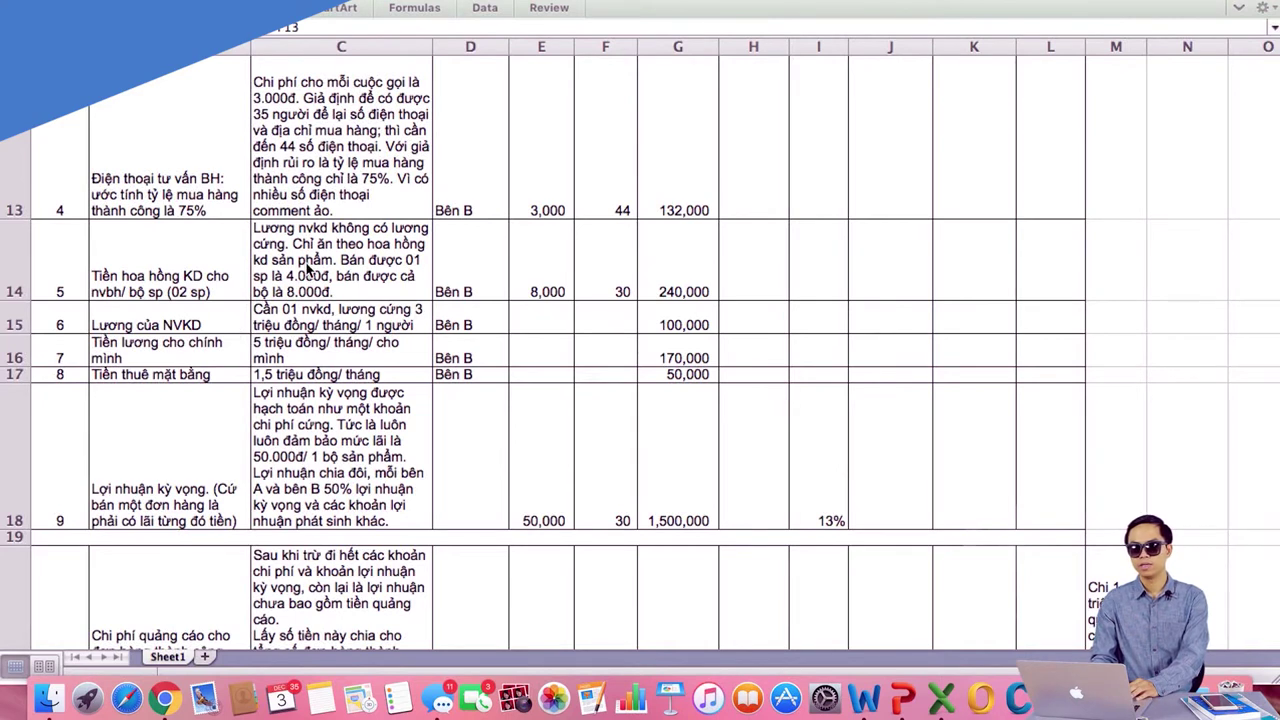
{"action": "left_click", "coordinate": [308, 262]}
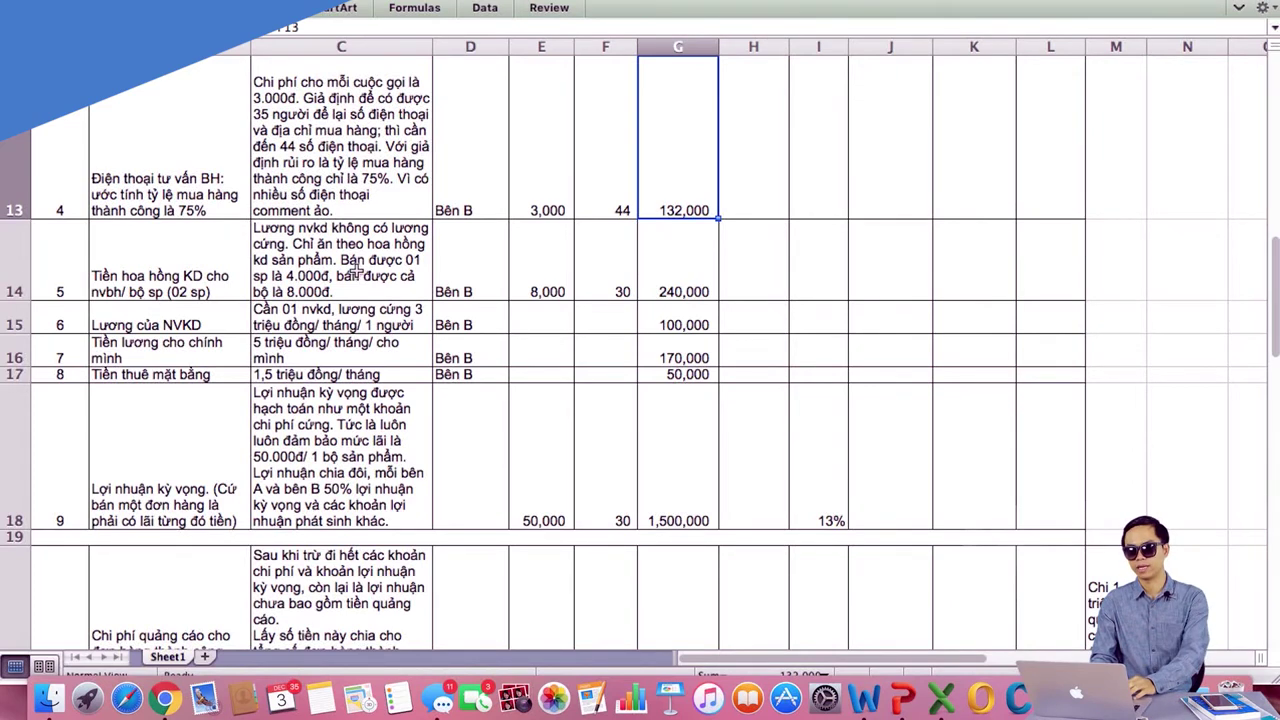
{"action": "left_click", "coordinate": [357, 270]}
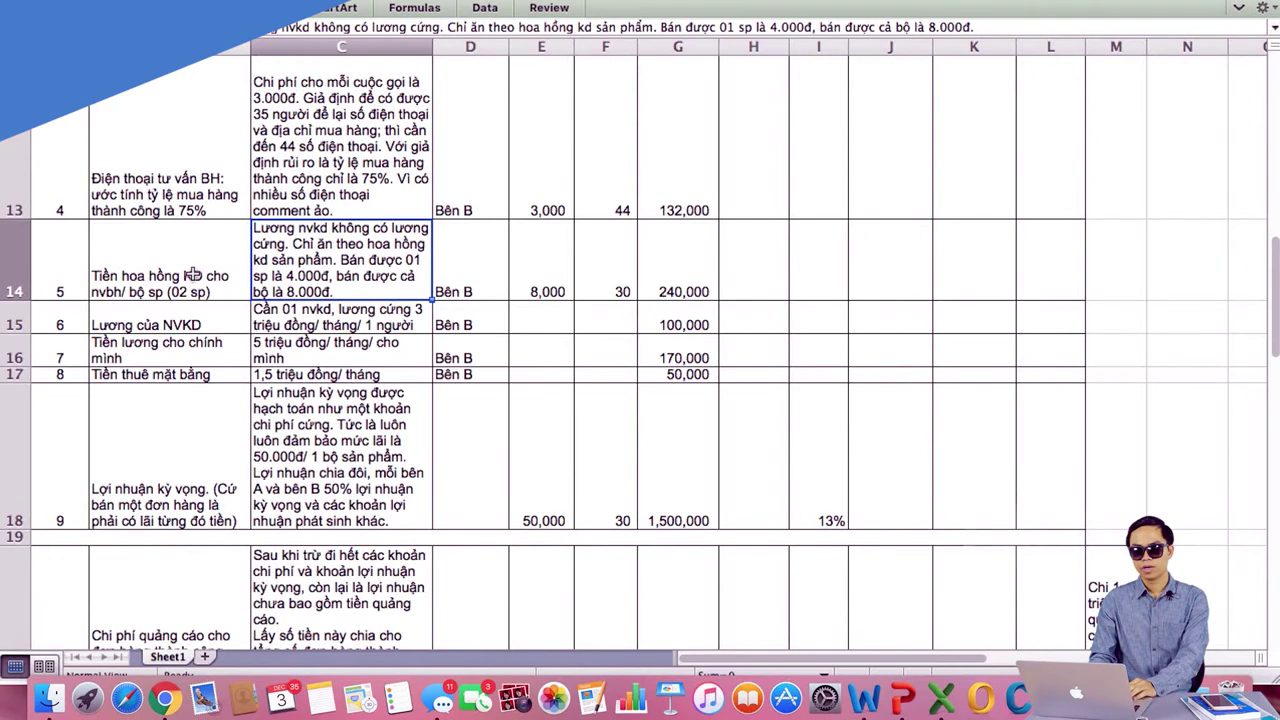
{"action": "left_click", "coordinate": [128, 326]}
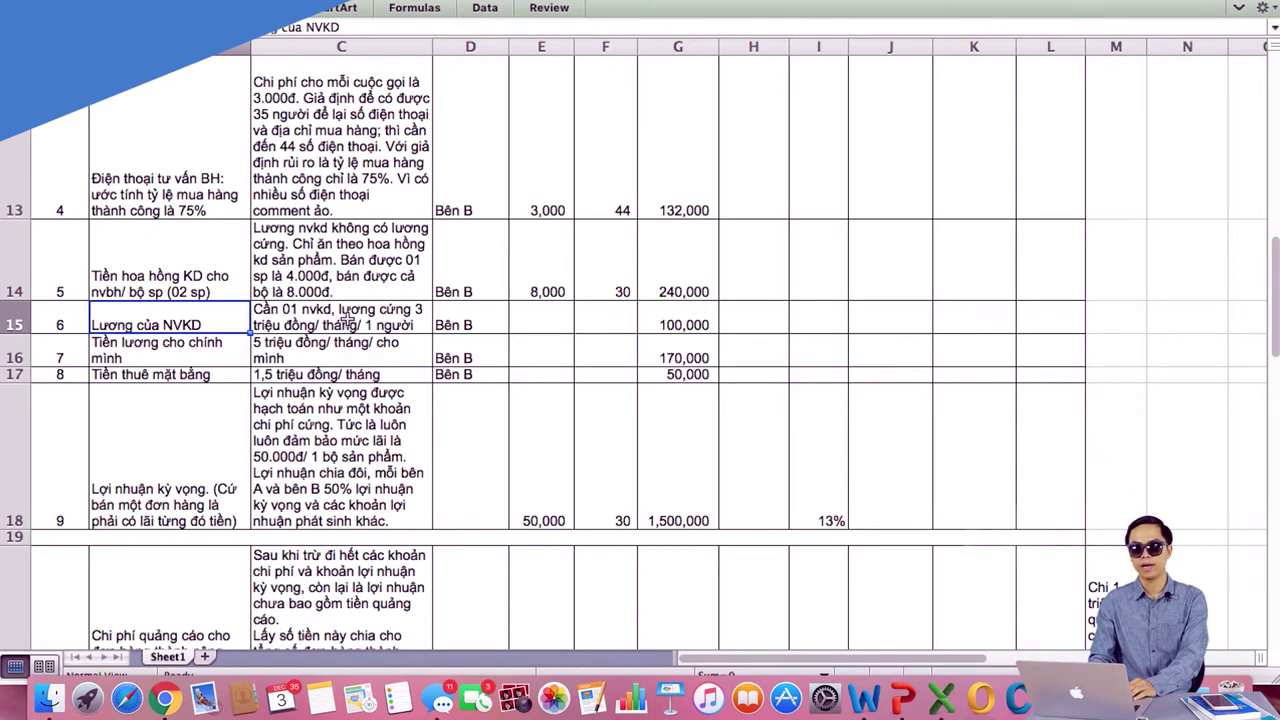
{"action": "left_click", "coordinate": [345, 316]}
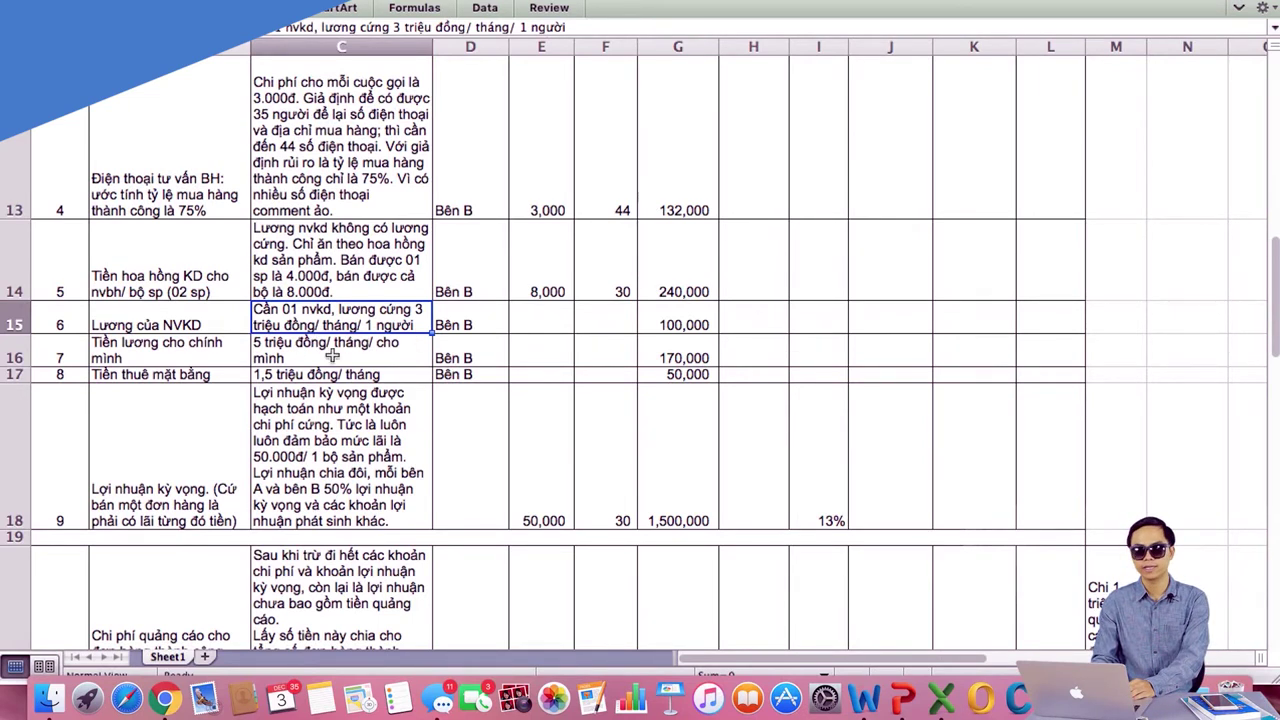
Examine the owner's salary in row 16 and the premises rent explanation and total in row 17
{"action": "left_click", "coordinate": [147, 353]}
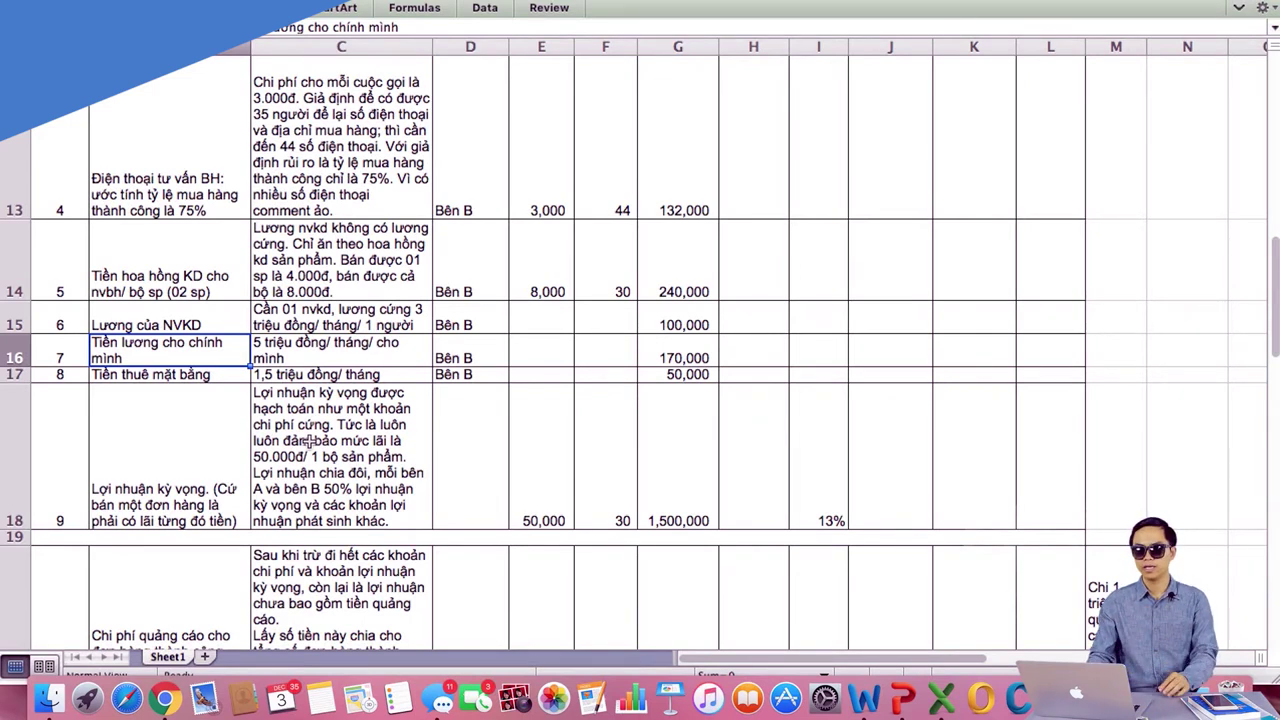
{"action": "key", "text": "Right"}
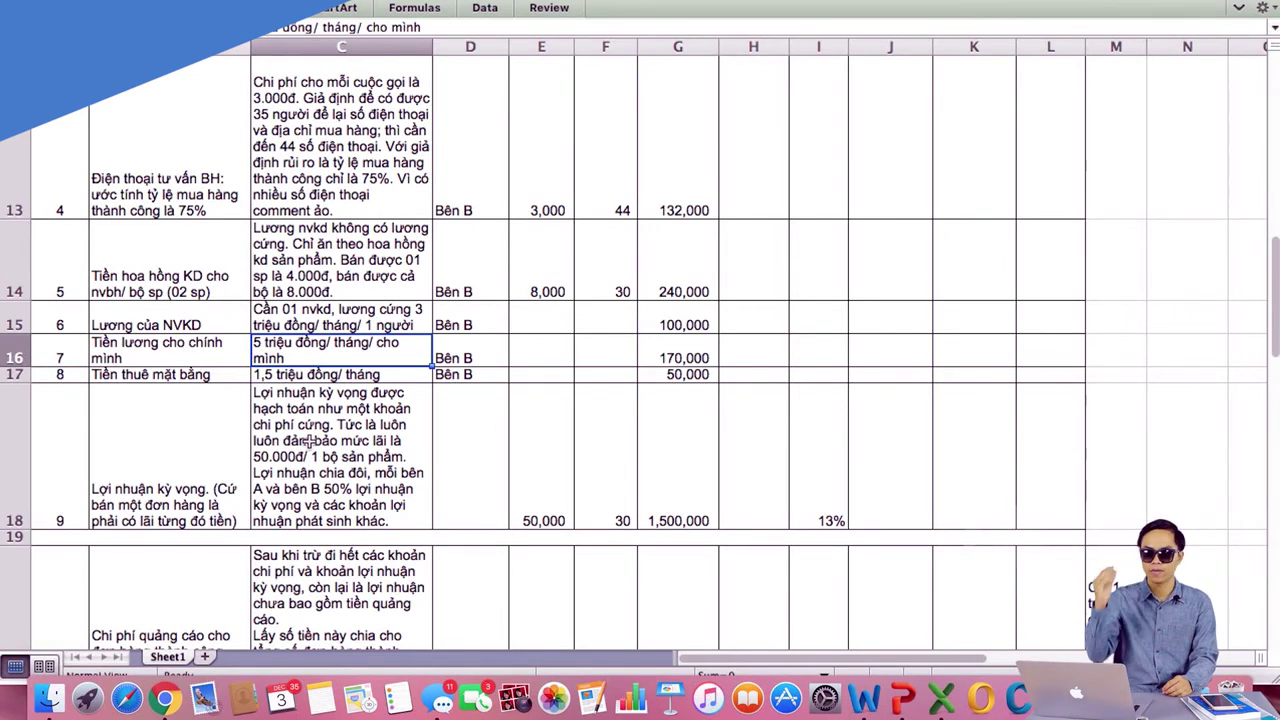
{"action": "left_click", "coordinate": [66, 386]}
{"action": "left_click", "coordinate": [170, 380]}
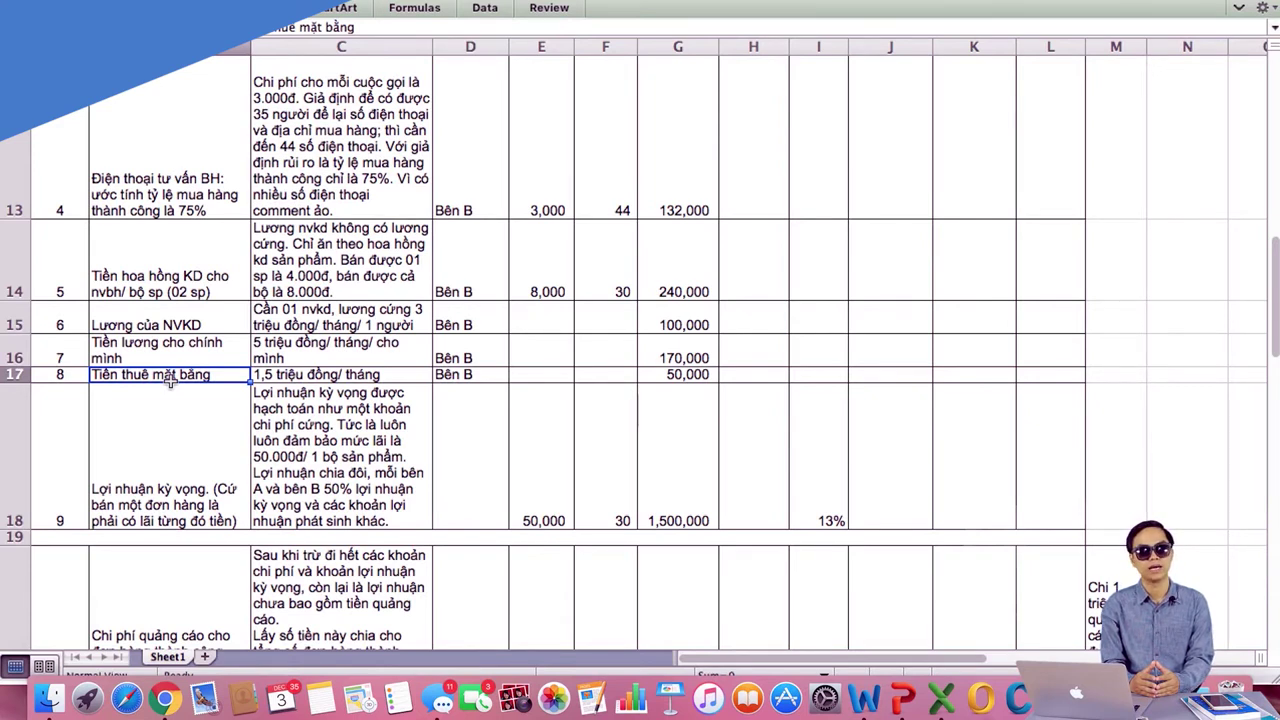
{"action": "key", "text": "Right"}
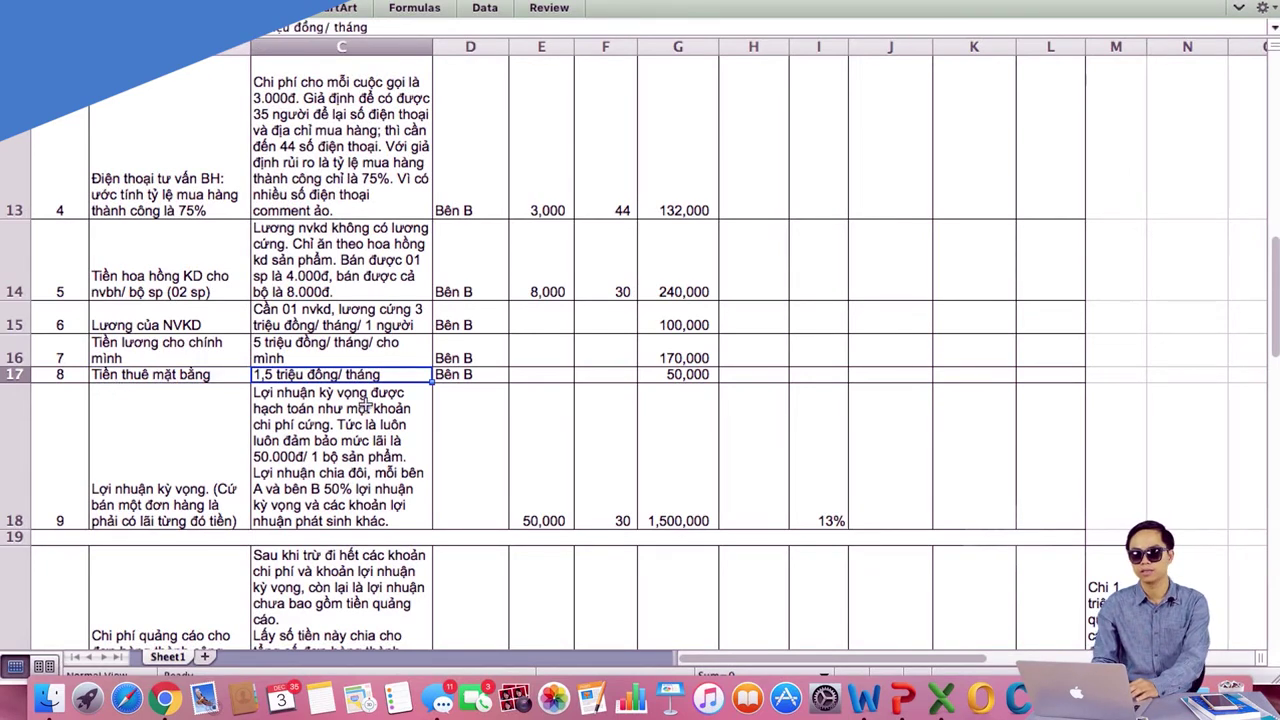
{"action": "left_click", "coordinate": [660, 374]}
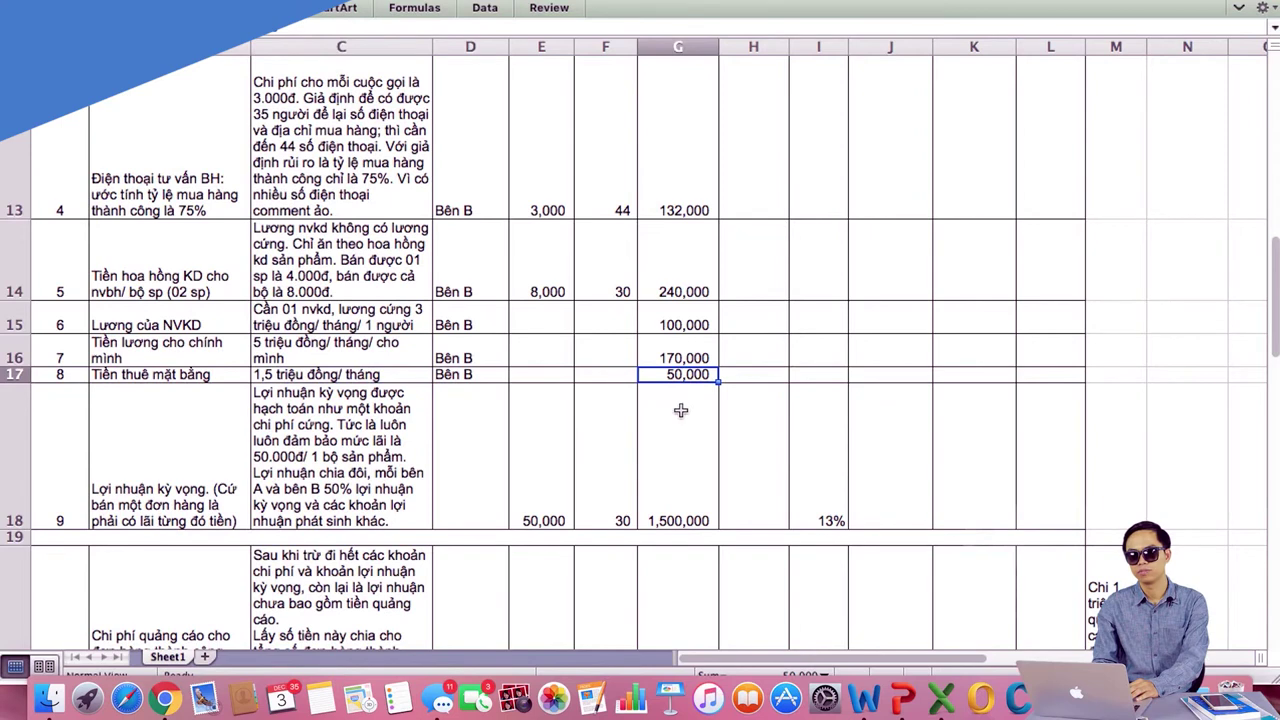
Recheck the explanations of the owner's and sales staff salaries, plus the sales commission total in row 14
{"action": "left_click", "coordinate": [388, 350]}
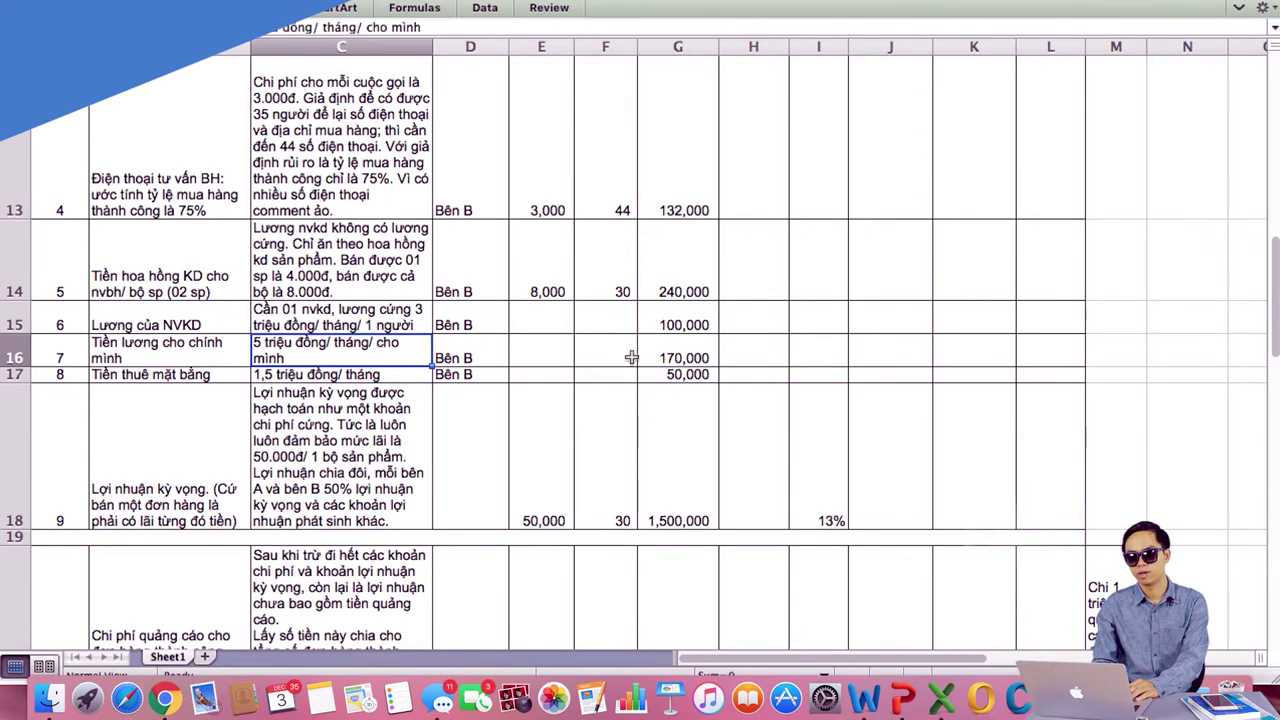
{"action": "left_click", "coordinate": [340, 318]}
{"action": "left_click", "coordinate": [659, 288]}
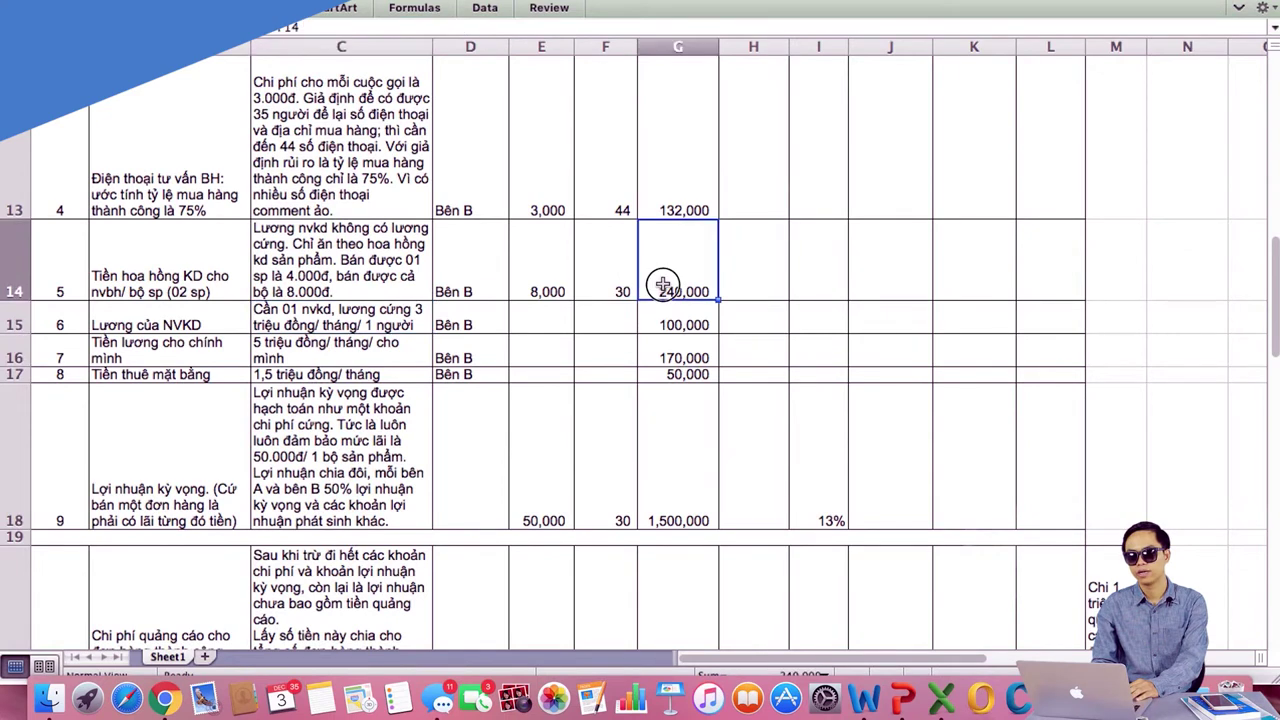
Examine the expected profit item in row 18 and its explanation as a fixed cost on every order
{"action": "left_click", "coordinate": [162, 483]}
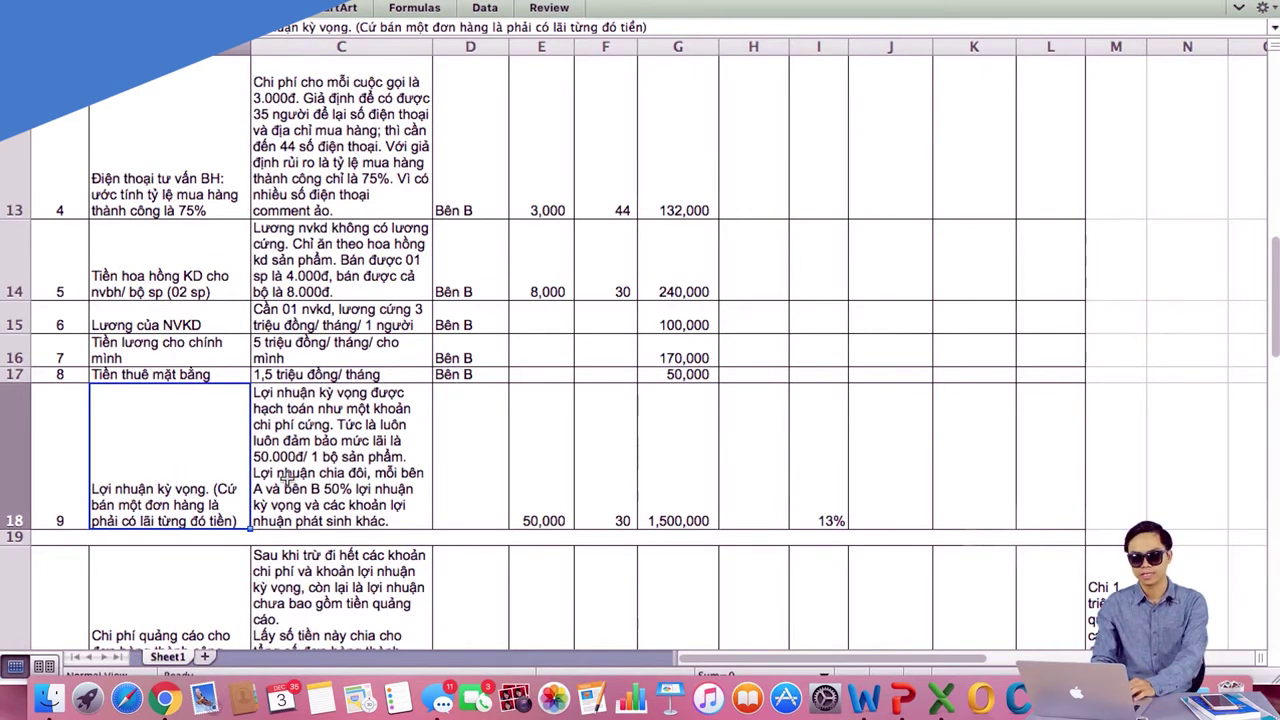
{"action": "left_click", "coordinate": [286, 476]}
{"action": "left_click", "coordinate": [145, 487]}
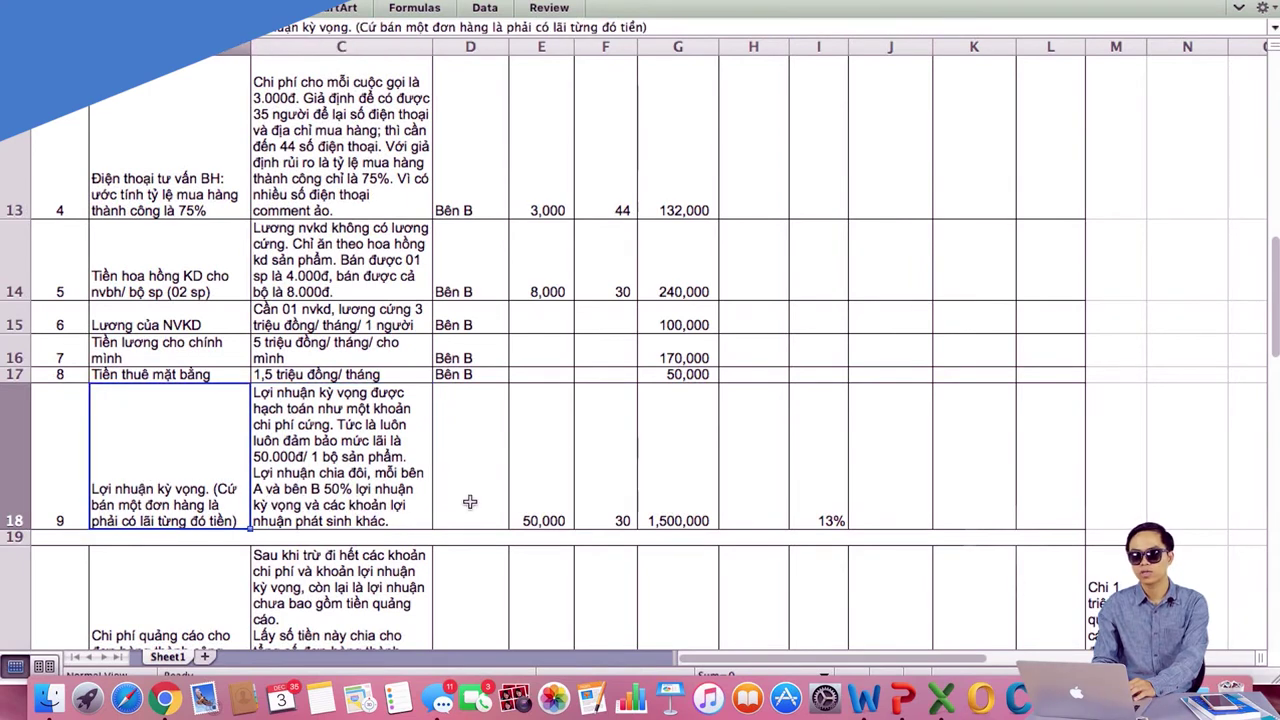
{"action": "scroll", "coordinate": [212, 462], "scroll_direction": "down", "scroll_amount": 3}
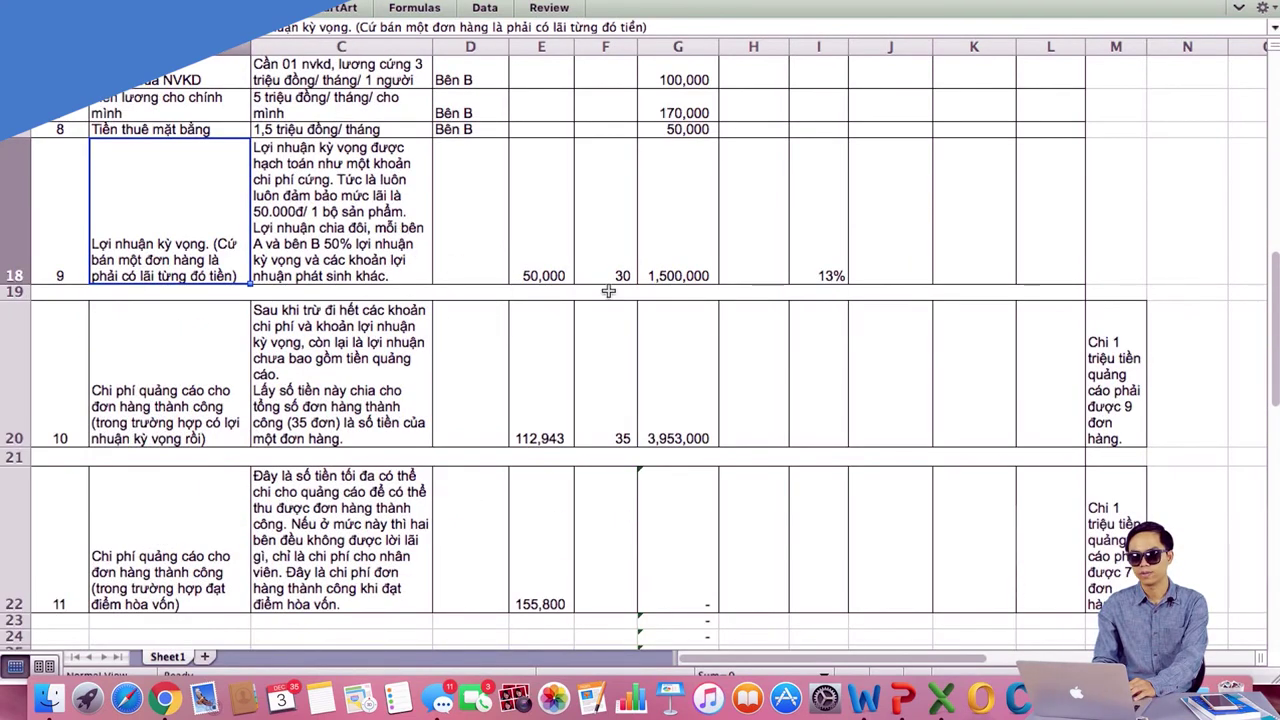
Compare the expected profit's unit amount, quantity and total in cells E18, F18 and G18
{"action": "left_click", "coordinate": [555, 253]}
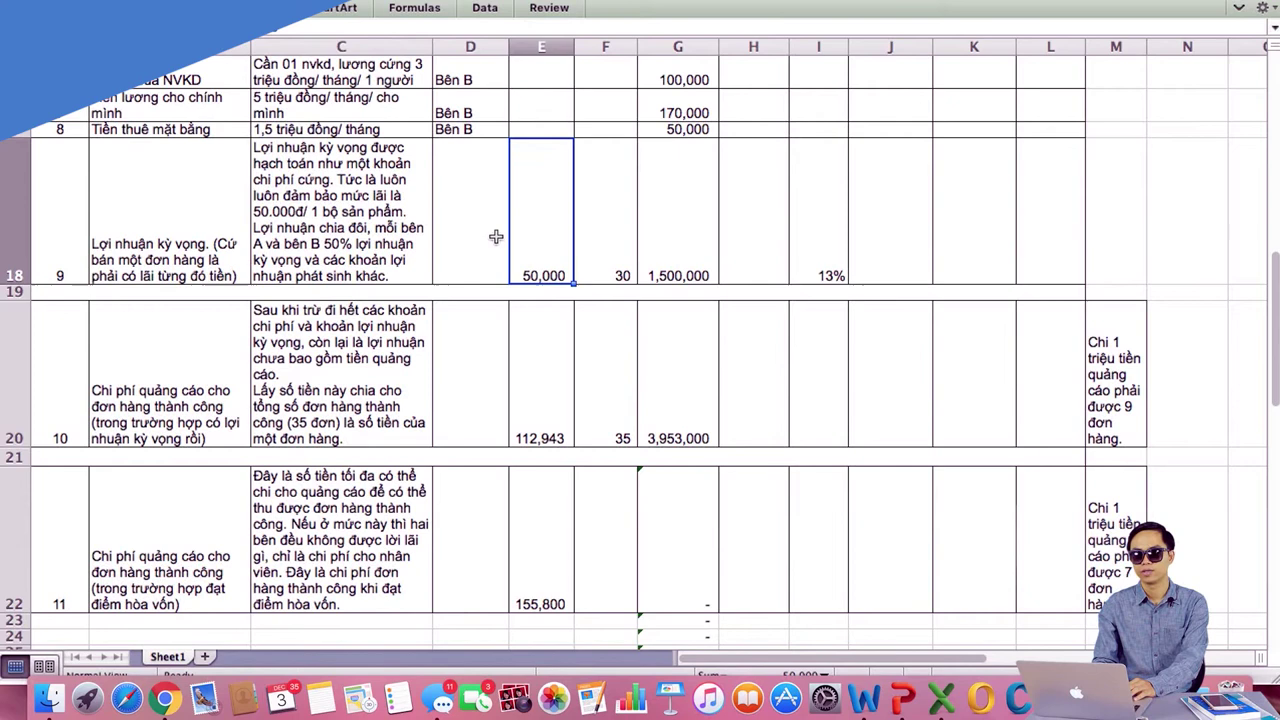
{"action": "left_click", "coordinate": [607, 251]}
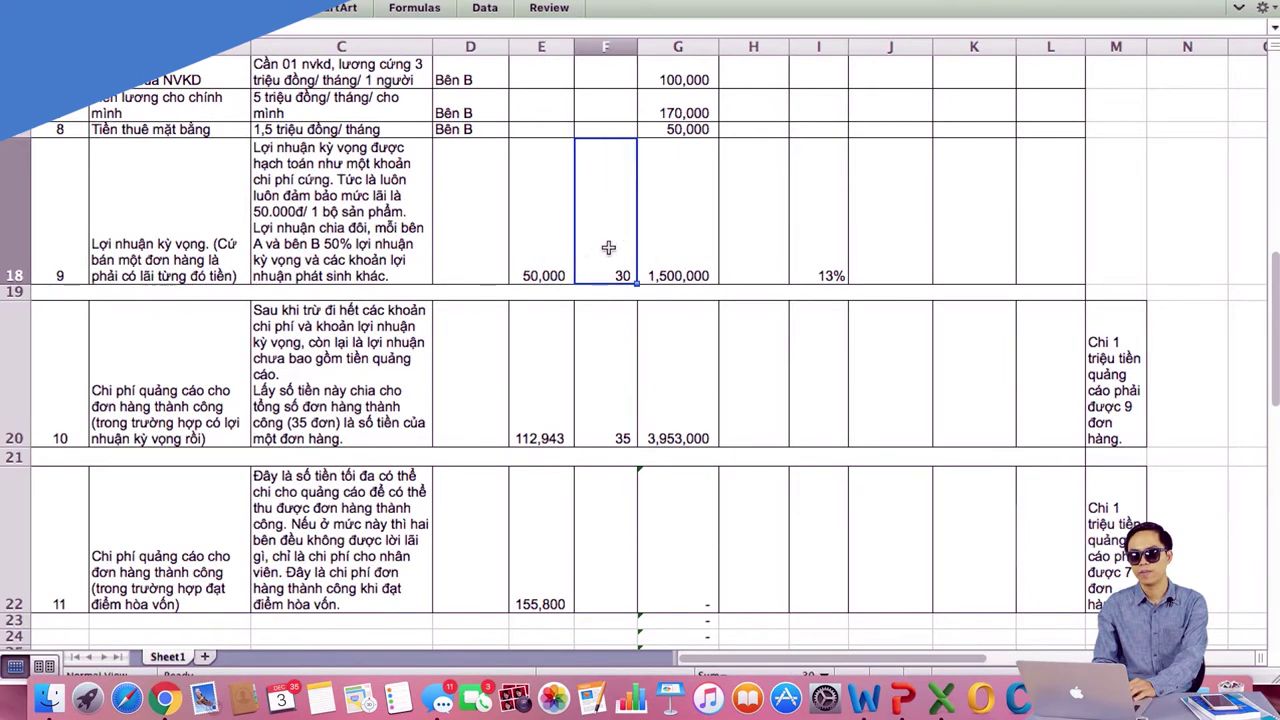
{"action": "left_click", "coordinate": [541, 249]}
{"action": "left_click", "coordinate": [613, 247]}
{"action": "left_click", "coordinate": [512, 249]}
{"action": "left_click", "coordinate": [663, 249]}
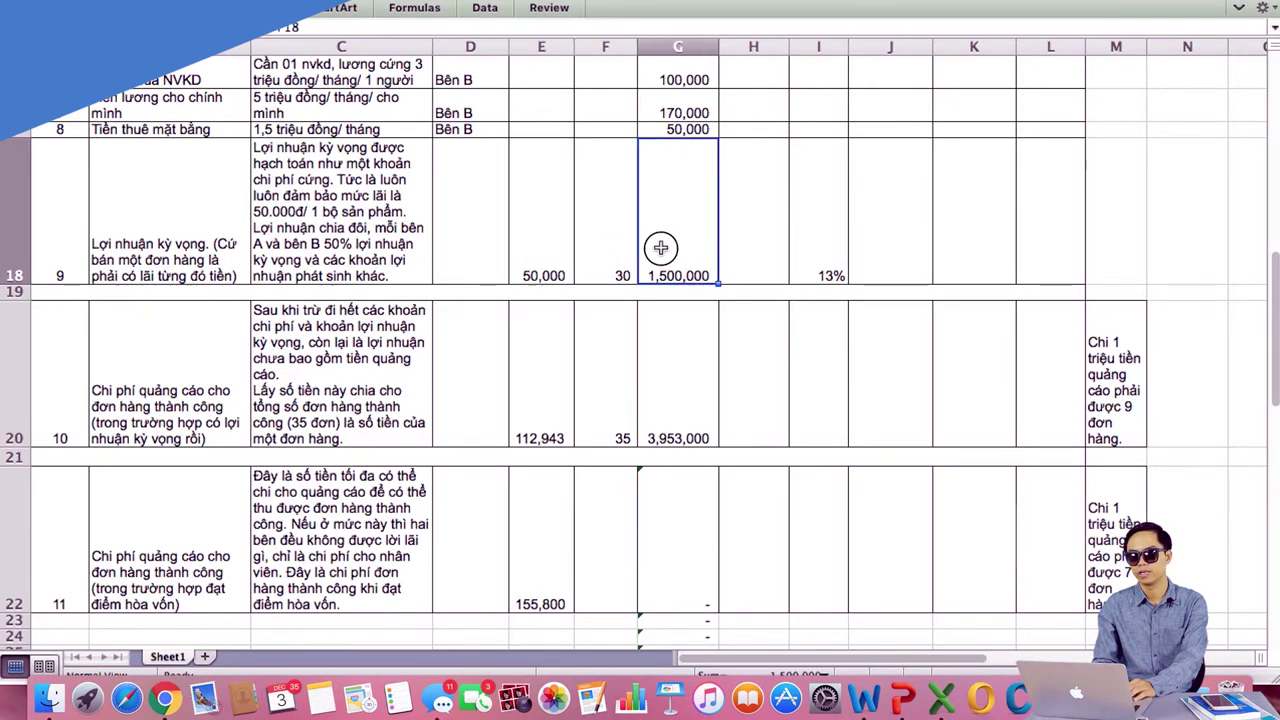
{"action": "left_click", "coordinate": [568, 249]}
{"action": "left_click", "coordinate": [625, 247]}
{"action": "left_click", "coordinate": [677, 247]}
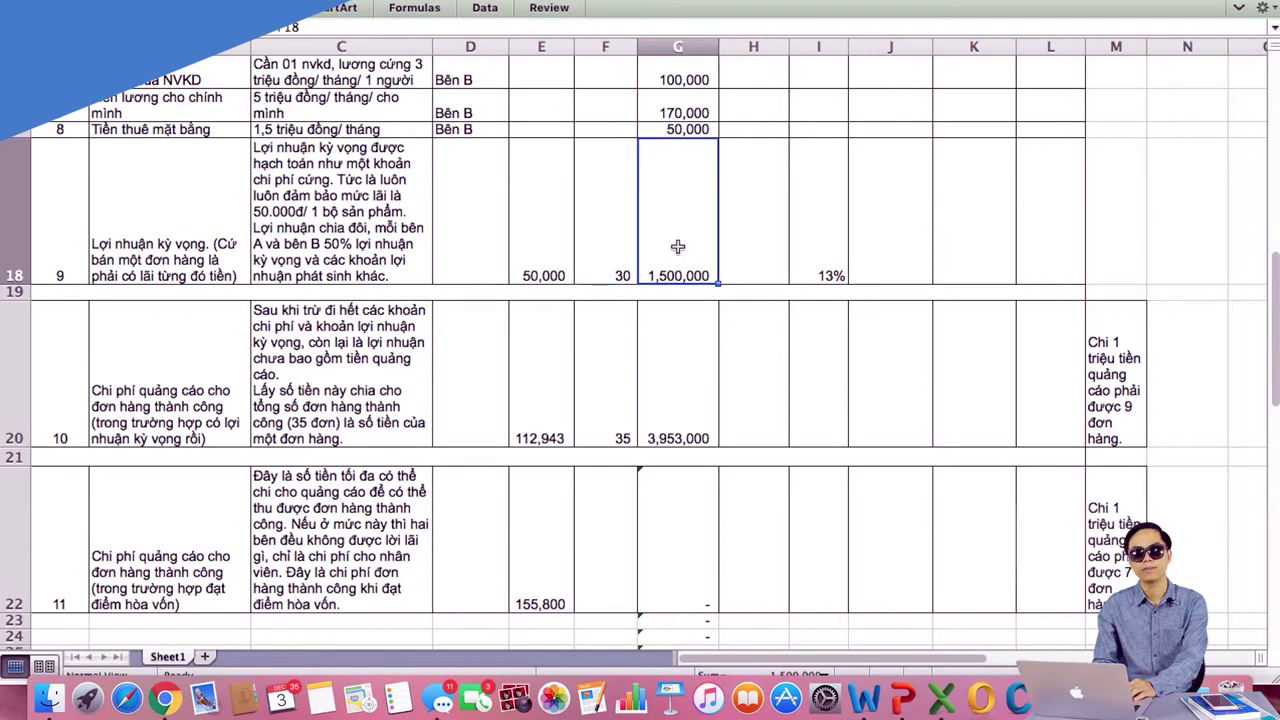
{"action": "left_click", "coordinate": [612, 249]}
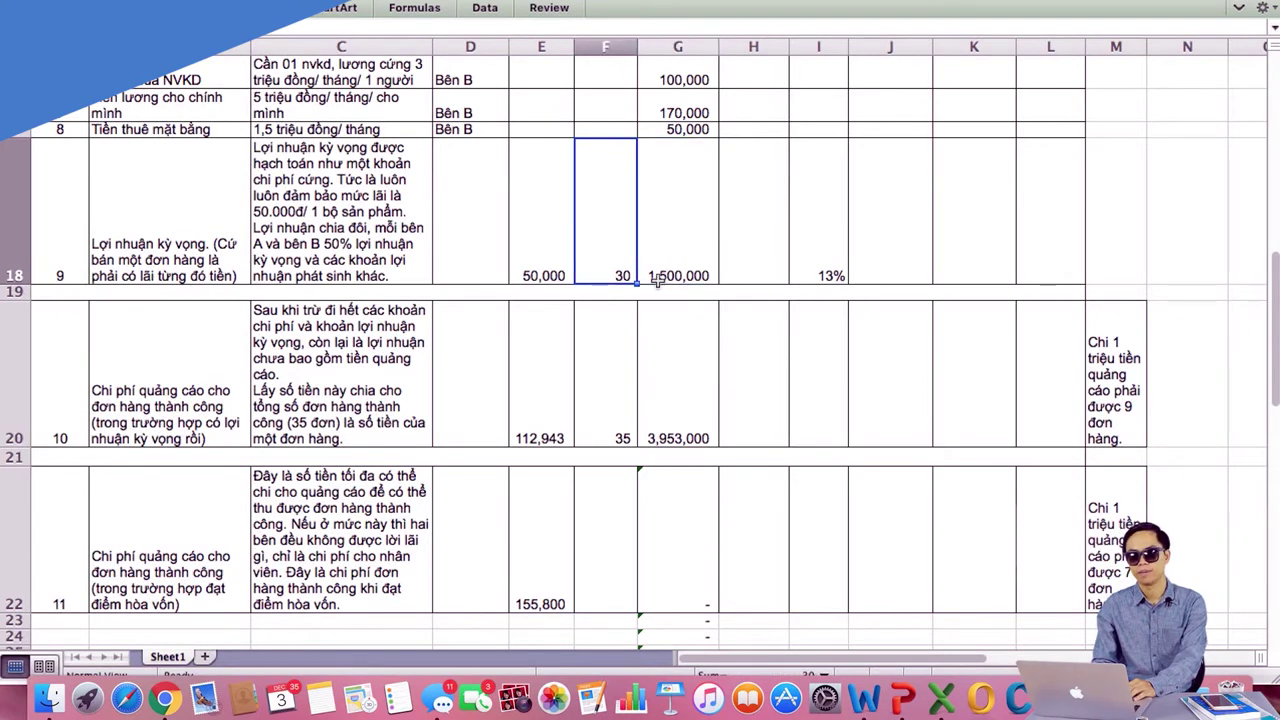
Examine the advertising cost per successful order with expected profit in row 20 and at break-even in row 22
{"action": "left_click", "coordinate": [141, 386]}
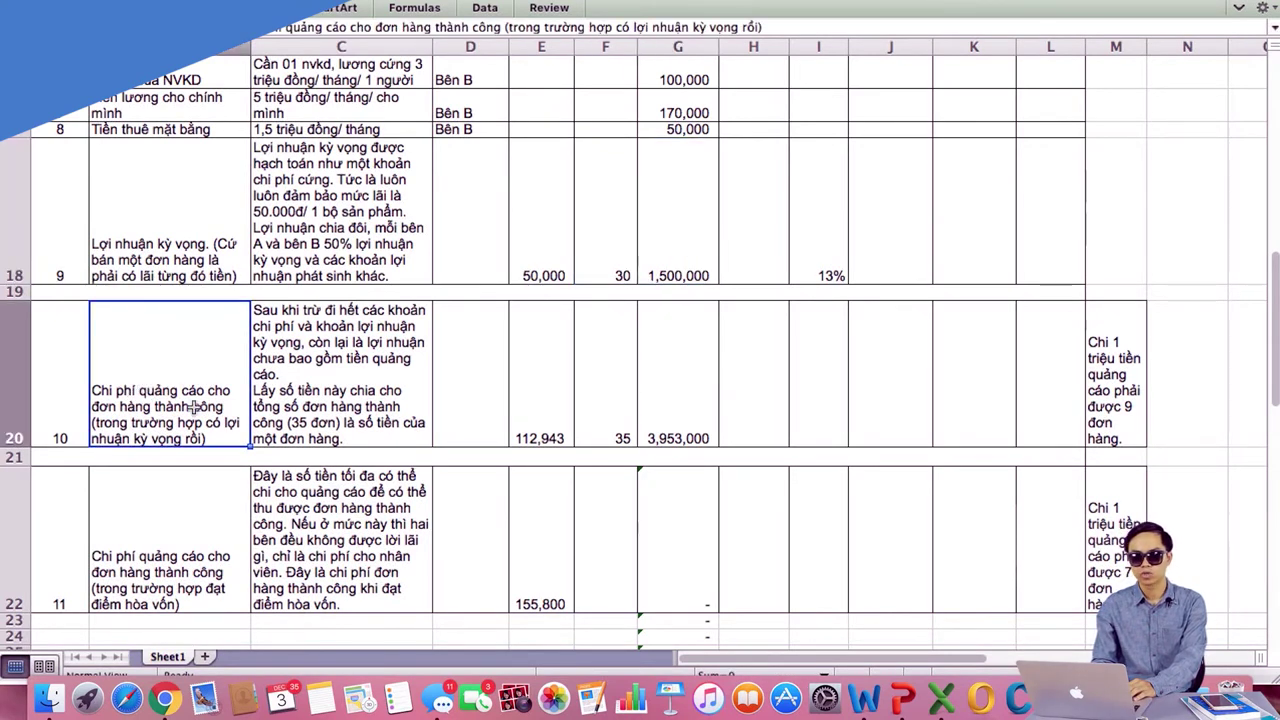
{"action": "scroll", "coordinate": [193, 406], "scroll_direction": "down", "scroll_amount": 1}
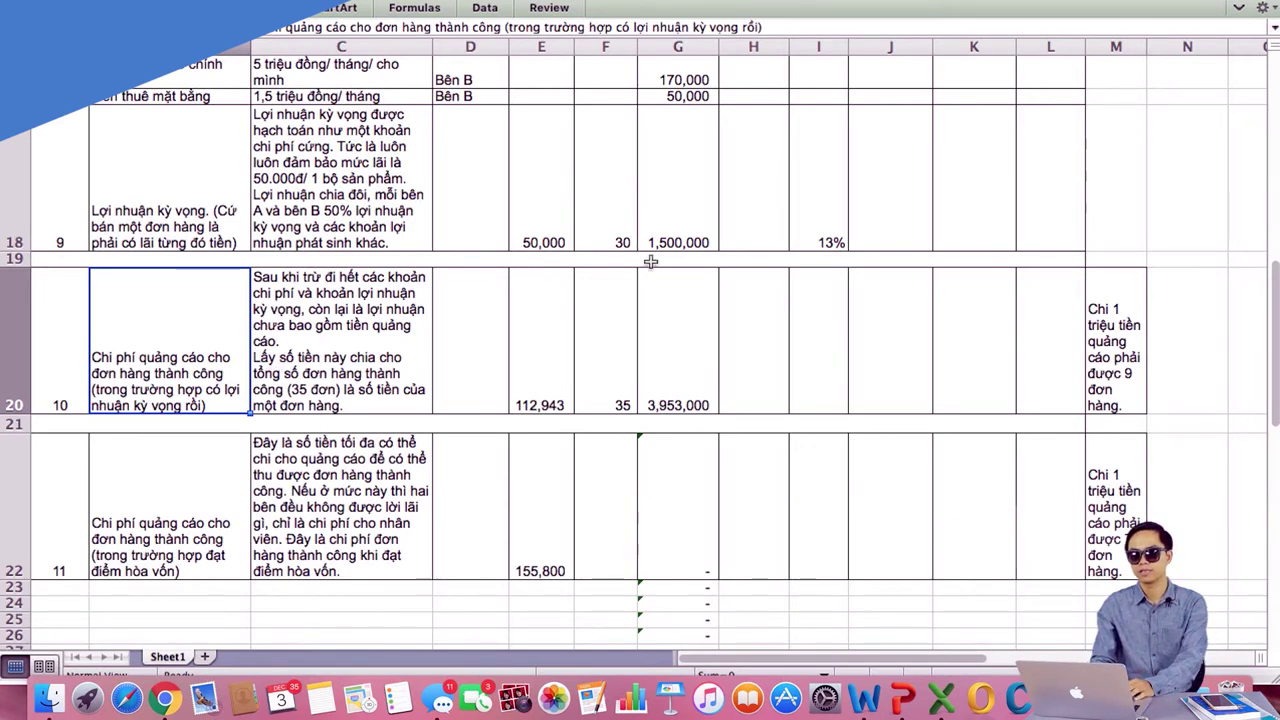
{"action": "left_click", "coordinate": [706, 337]}
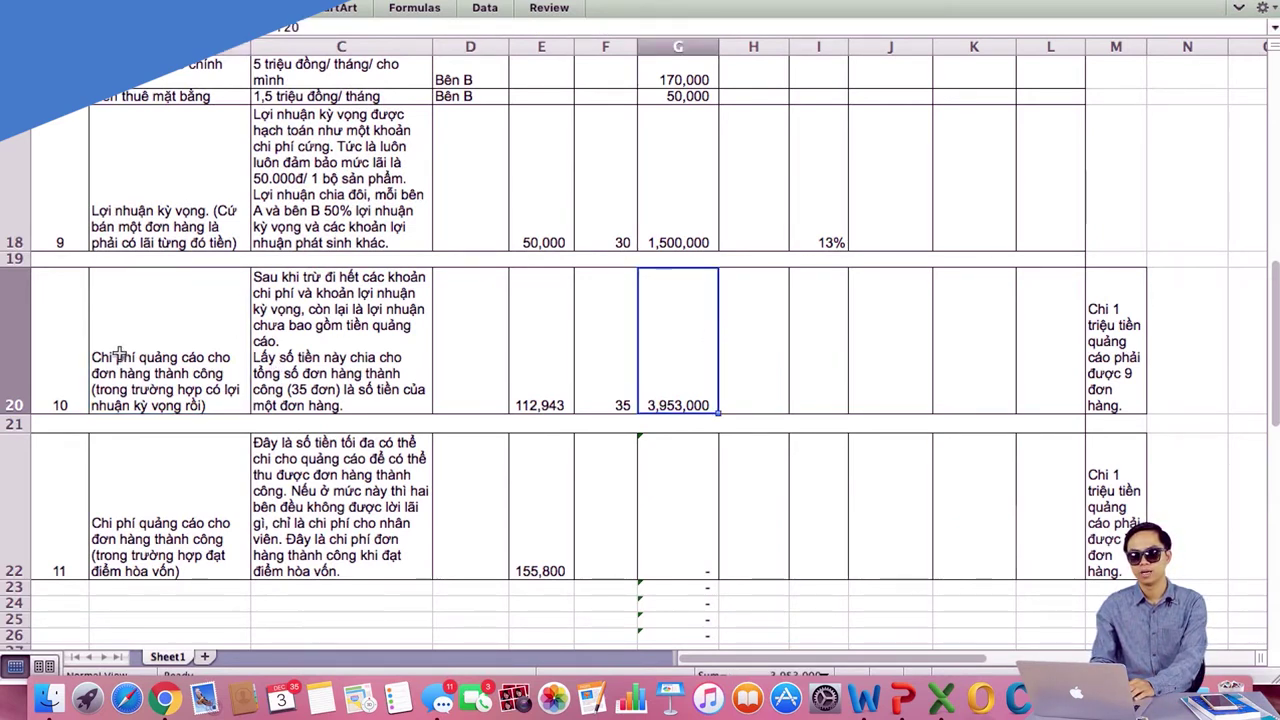
{"action": "left_click", "coordinate": [140, 524]}
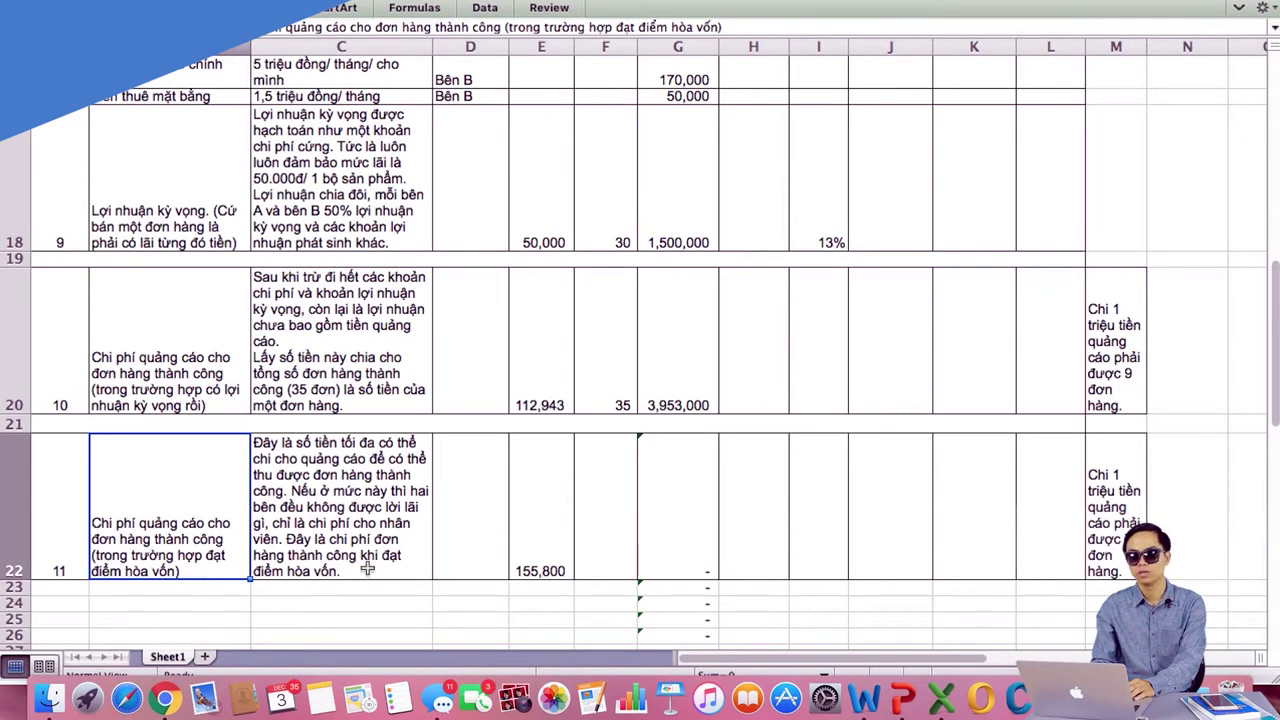
{"action": "left_click", "coordinate": [538, 540]}
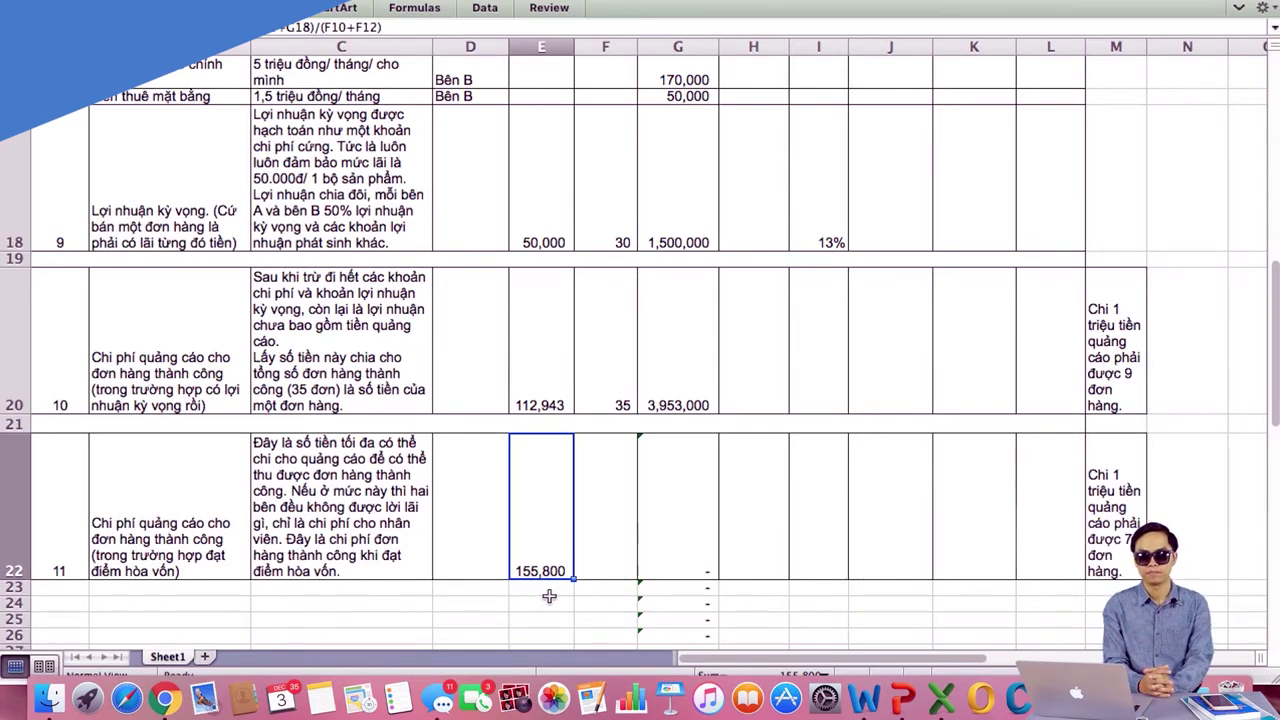
Return to the cost of goods in row 10 and check its unit price, quantity and total
{"action": "scroll", "coordinate": [549, 596], "scroll_direction": "up", "scroll_amount": 3}
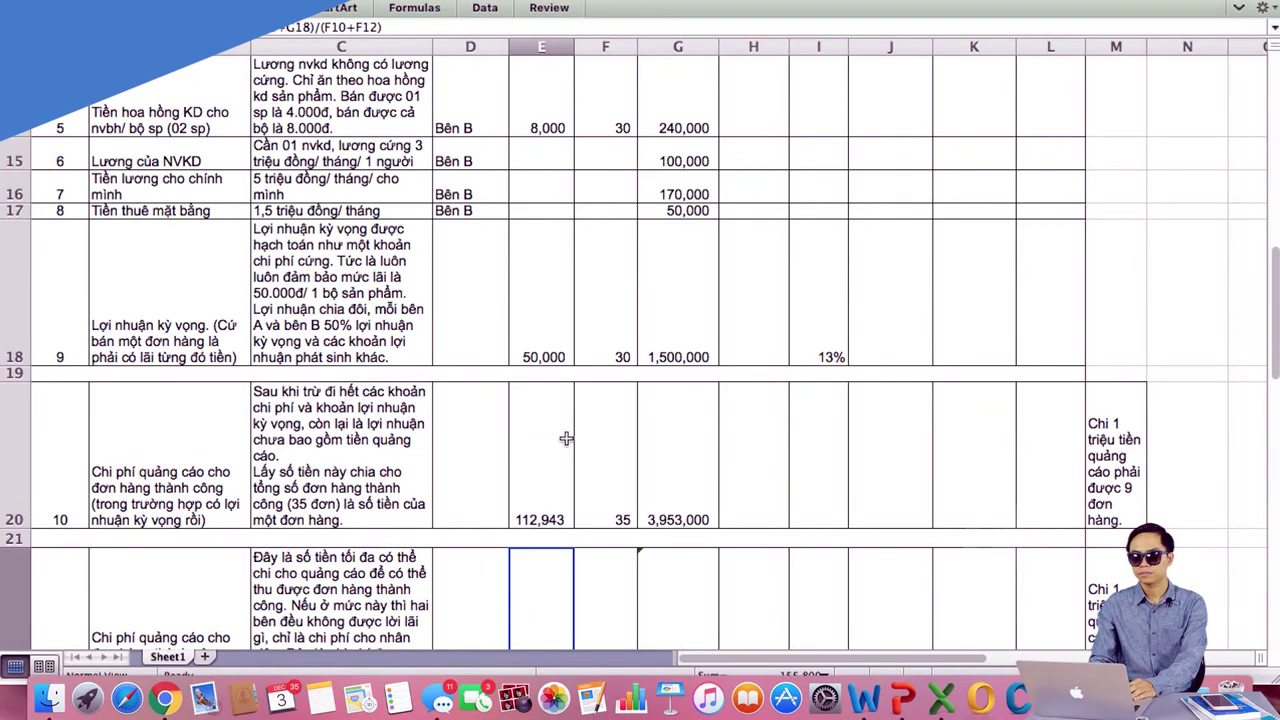
{"action": "scroll", "coordinate": [566, 437], "scroll_direction": "up", "scroll_amount": 6}
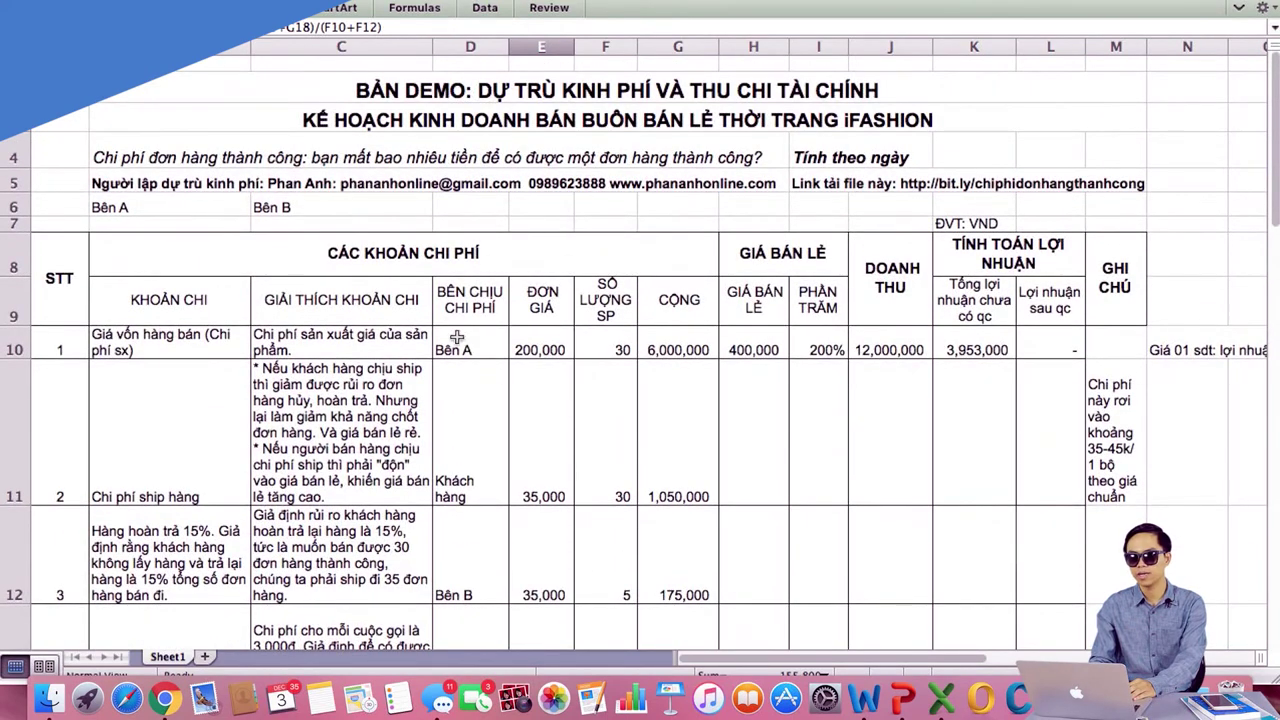
{"action": "left_click", "coordinate": [540, 350]}
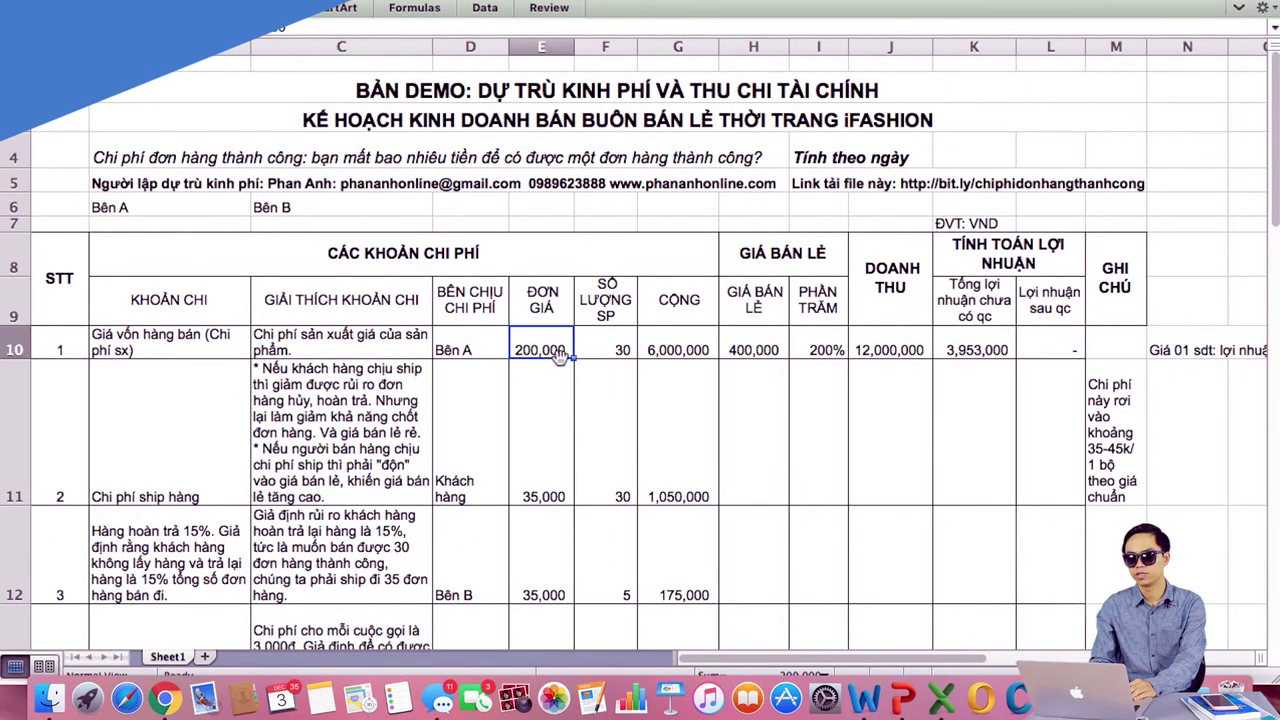
{"action": "left_click", "coordinate": [590, 352]}
{"action": "left_click", "coordinate": [678, 348]}
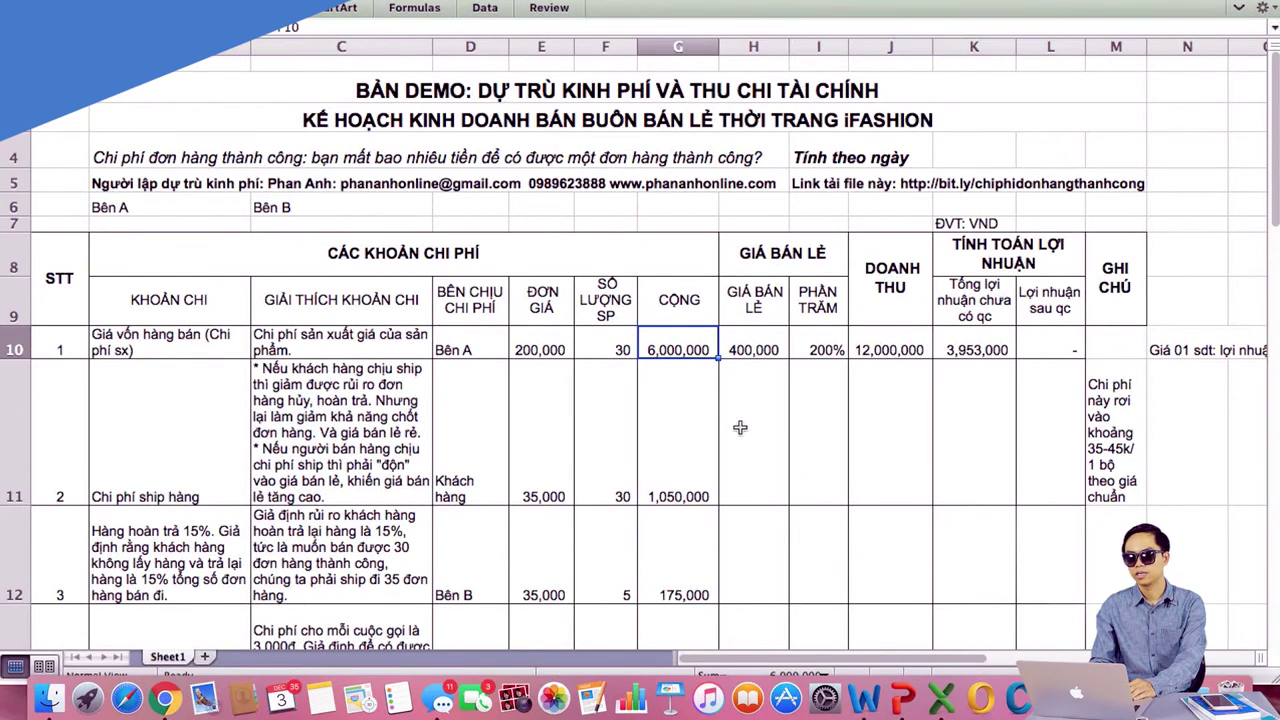
Check the retail price, percentage, revenue and profit before advertising in cells H10 through K10
{"action": "scroll", "coordinate": [741, 429], "scroll_direction": "down", "scroll_amount": 1}
{"action": "scroll", "coordinate": [790, 379], "scroll_direction": "down", "scroll_amount": 2}
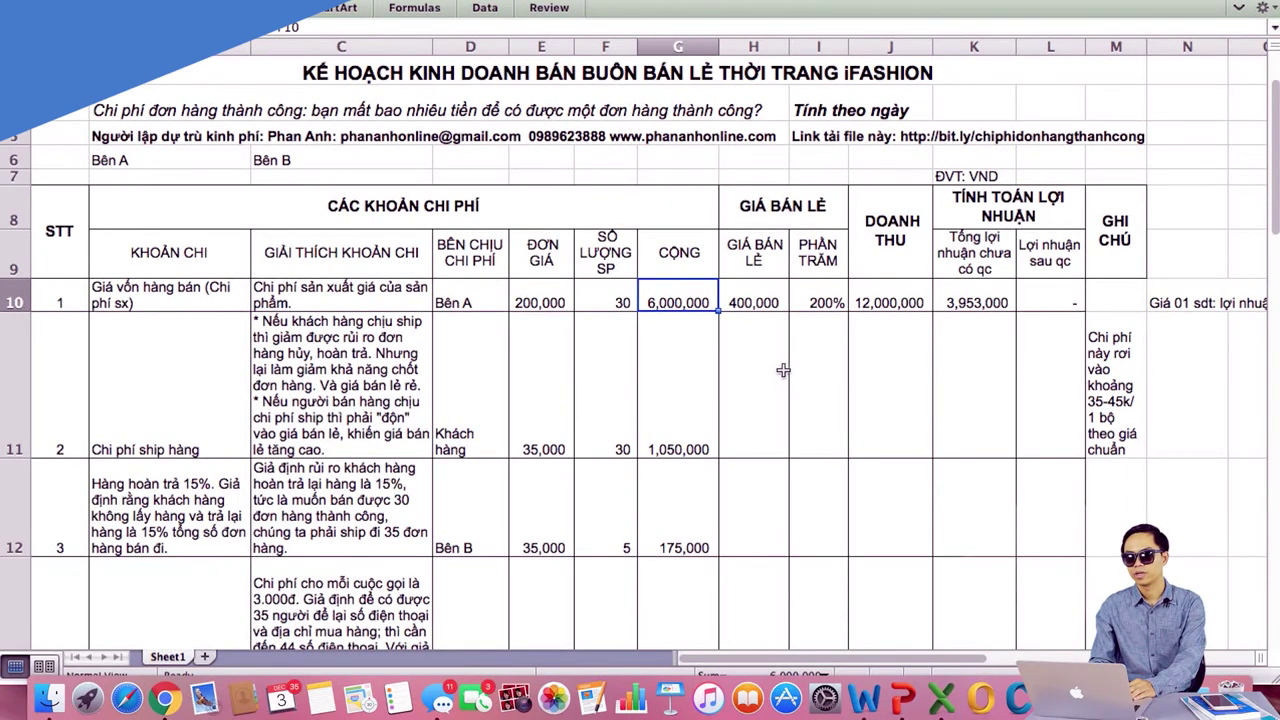
{"action": "left_click", "coordinate": [757, 298]}
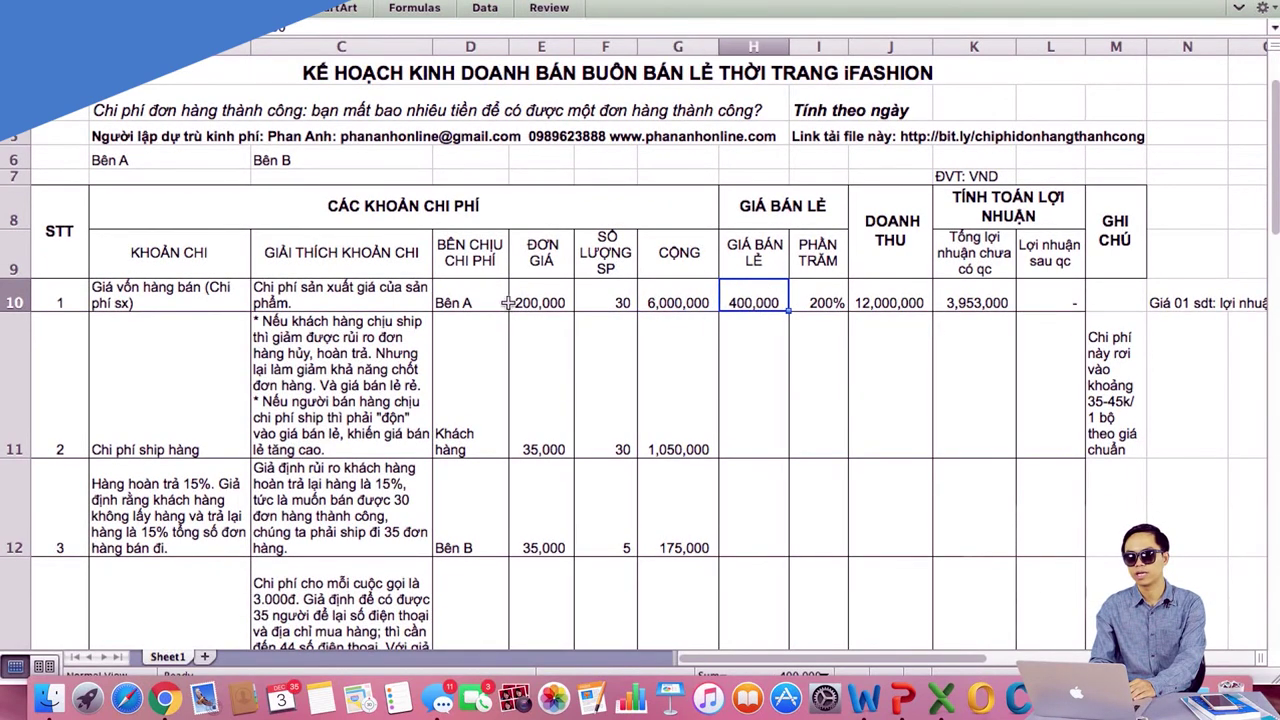
{"action": "left_click", "coordinate": [818, 303]}
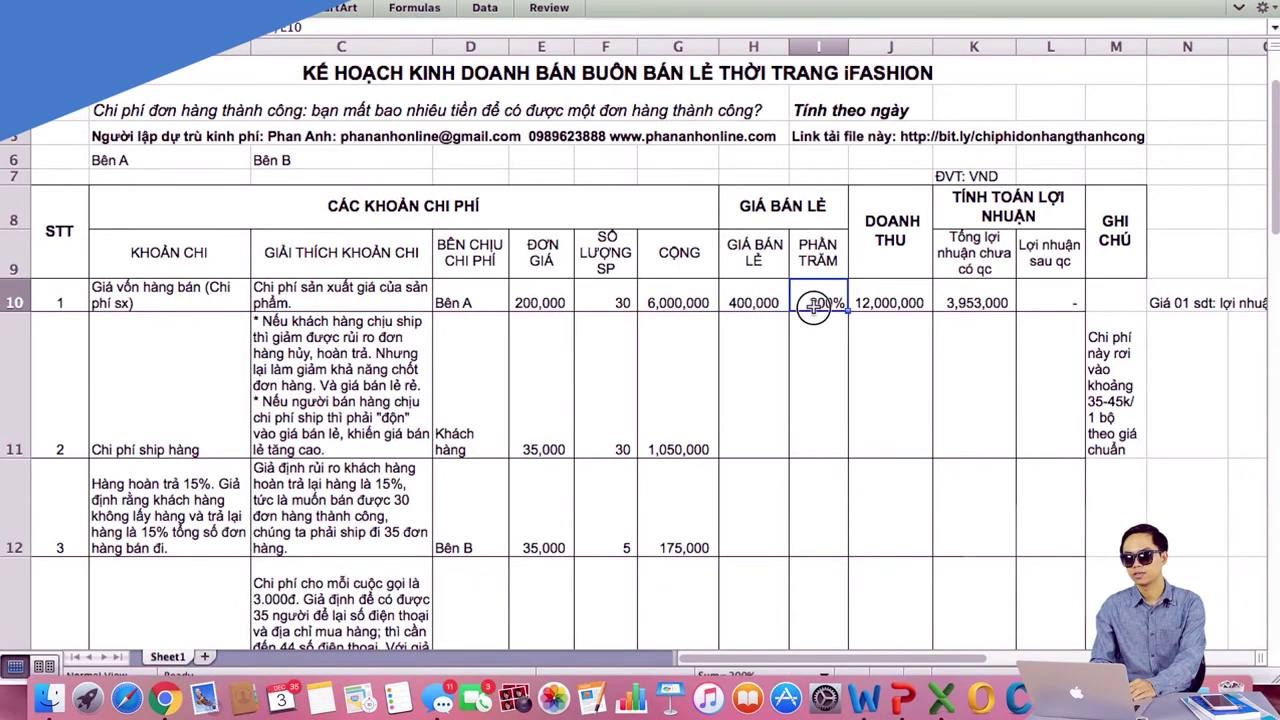
{"action": "left_click", "coordinate": [886, 301]}
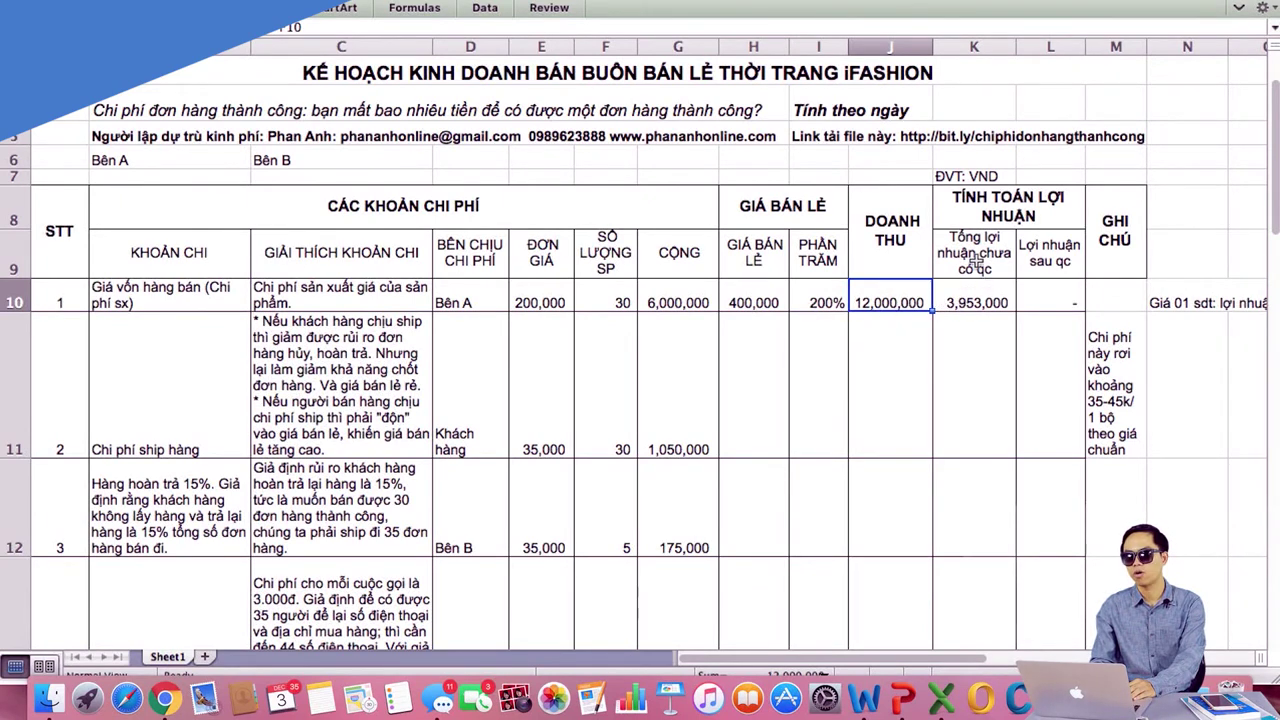
{"action": "left_click", "coordinate": [976, 302]}
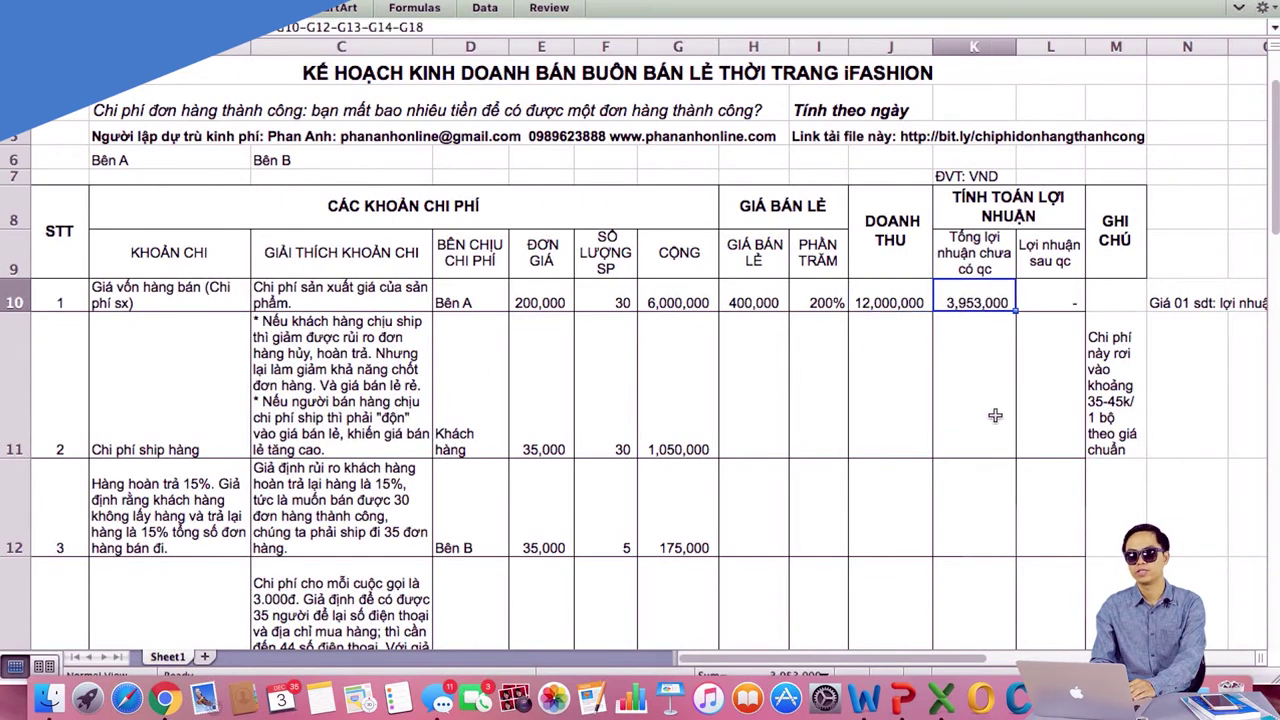
Check the shipping cost's unit price, quantity and total in row 11
{"action": "scroll", "coordinate": [834, 405], "scroll_direction": "down", "scroll_amount": 3}
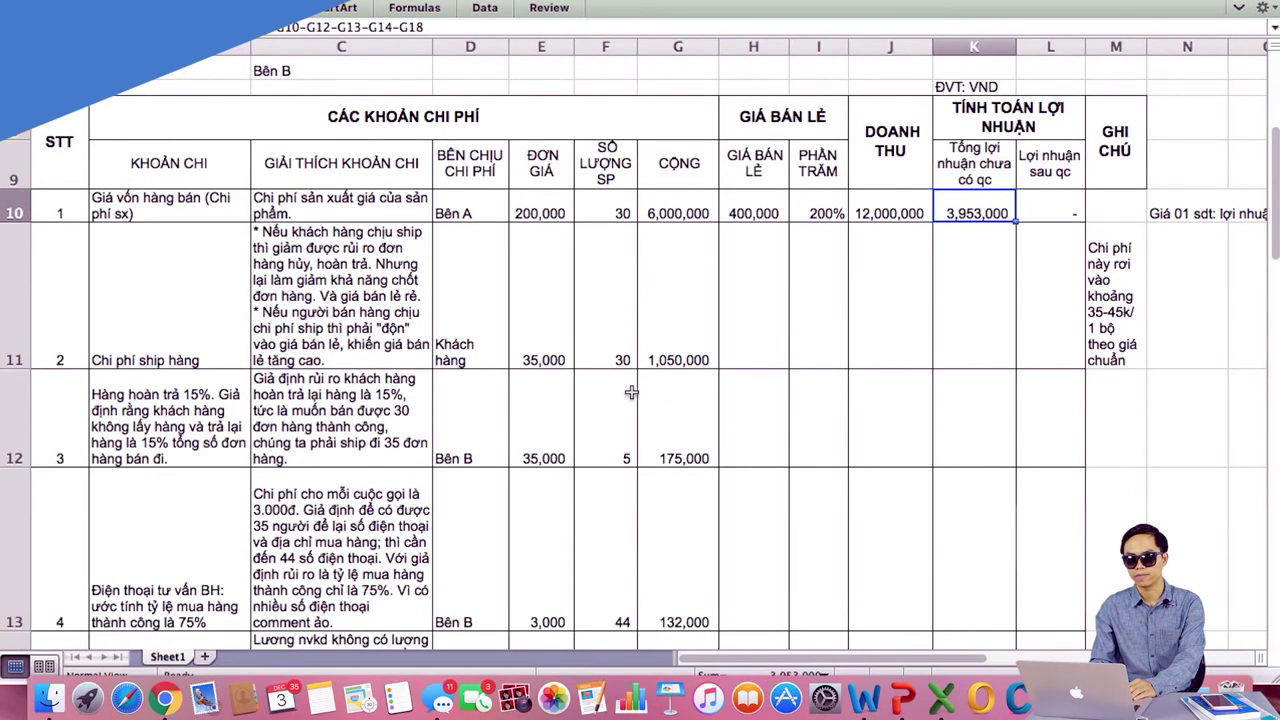
{"action": "scroll", "coordinate": [631, 392], "scroll_direction": "down", "scroll_amount": 3}
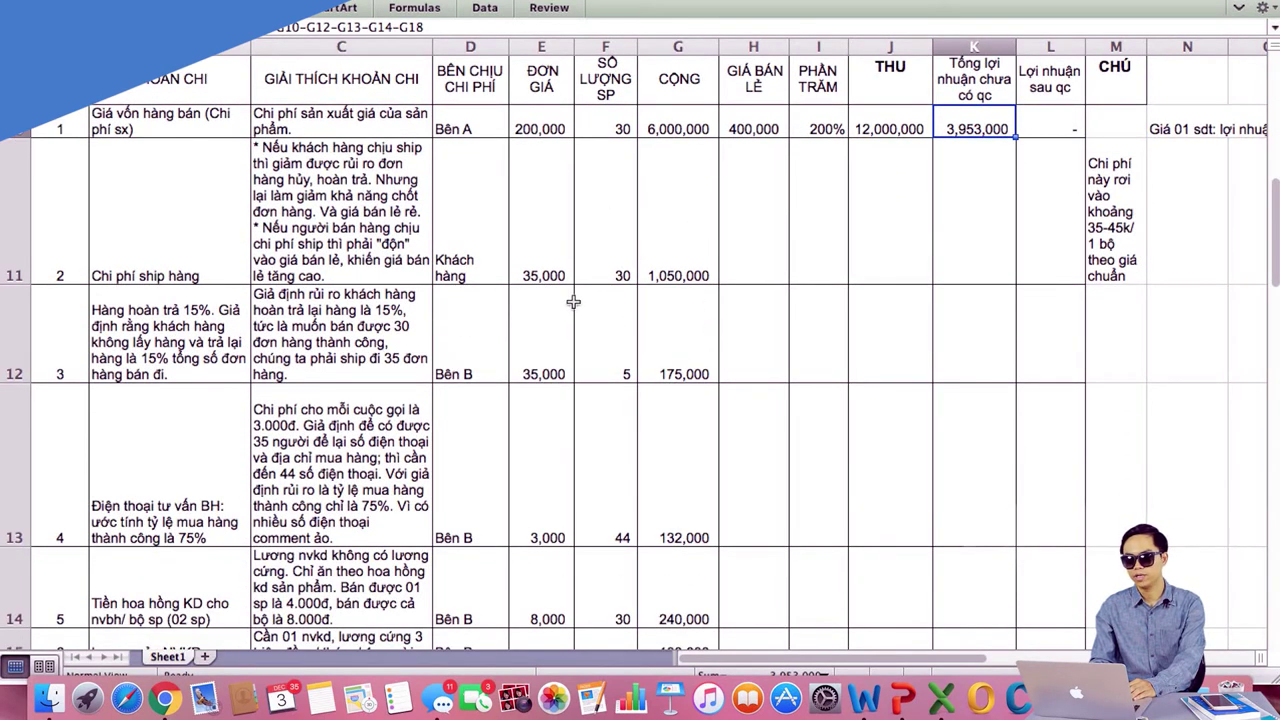
{"action": "left_click_drag", "start_coordinate": [545, 273], "coordinate": [594, 266]}
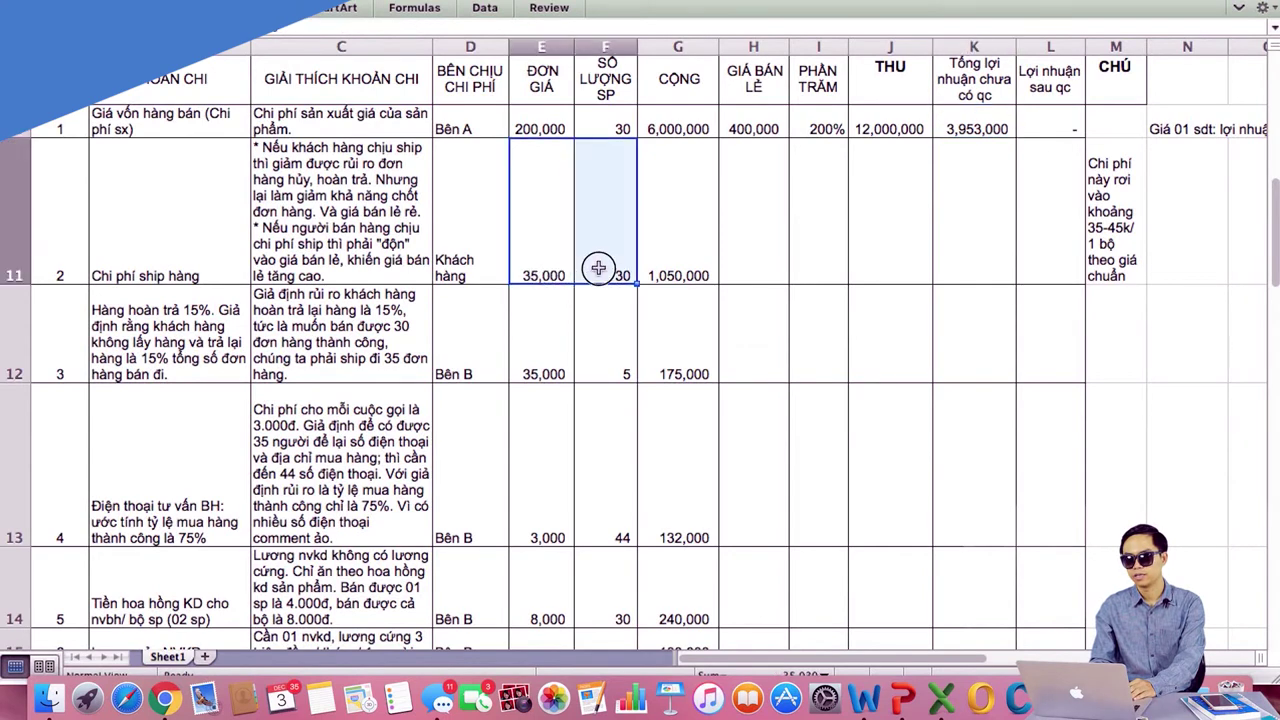
{"action": "left_click", "coordinate": [545, 251]}
{"action": "left_click", "coordinate": [628, 257]}
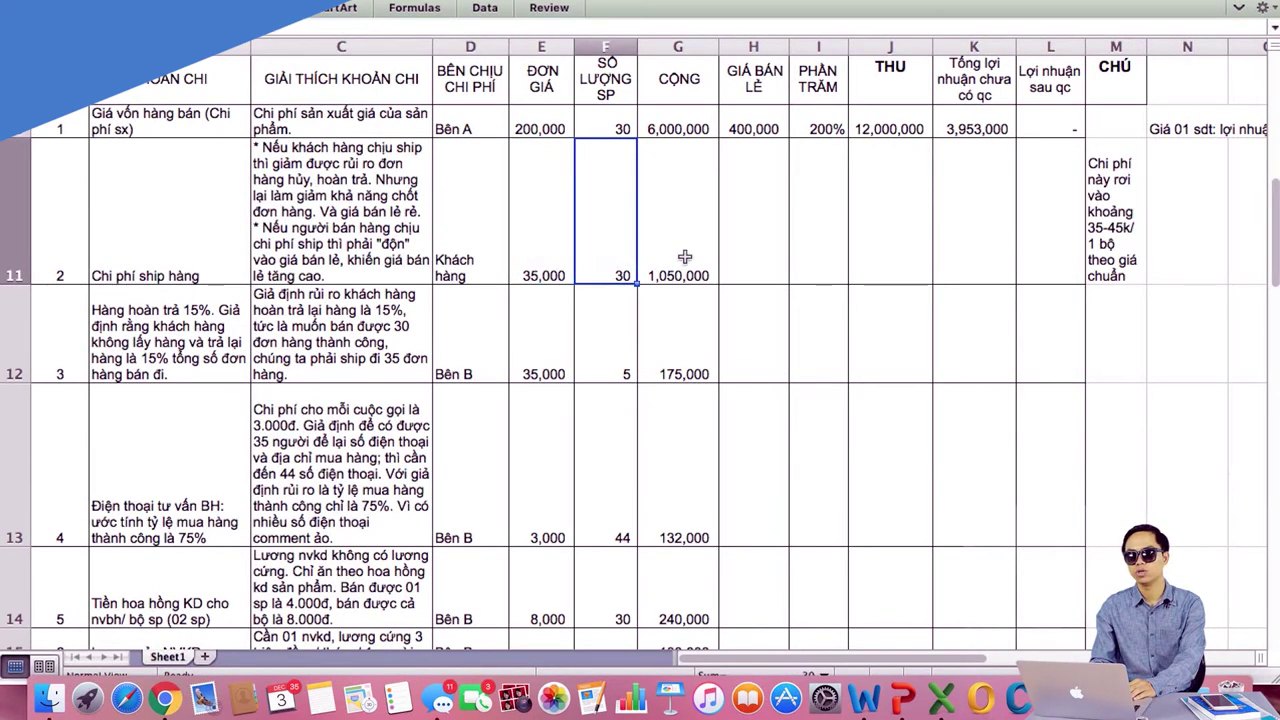
{"action": "left_click", "coordinate": [705, 275]}
Look over the remaining cost rows and return to the revenue figure in cell J10
{"action": "scroll", "coordinate": [705, 320], "scroll_direction": "down", "scroll_amount": 10}
{"action": "scroll", "coordinate": [705, 330], "scroll_direction": "up", "scroll_amount": 3}
{"action": "scroll", "coordinate": [705, 330], "scroll_direction": "up", "scroll_amount": 10}
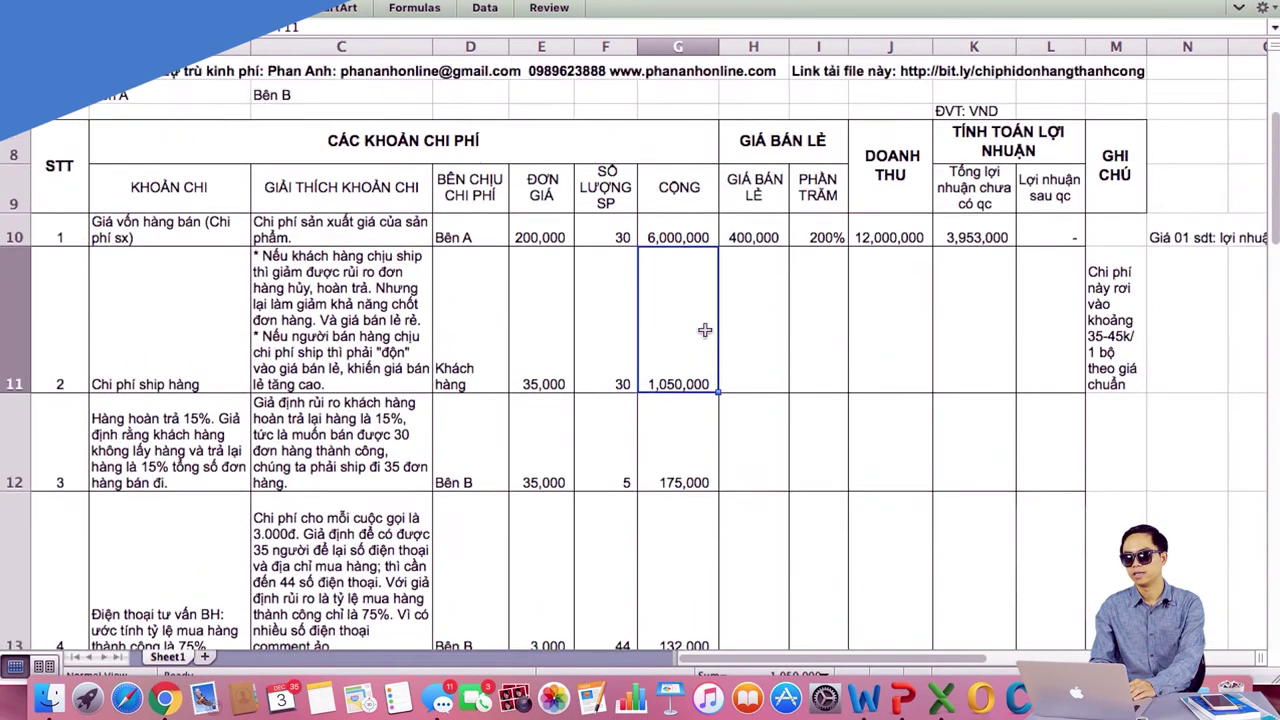
{"action": "left_click", "coordinate": [897, 272]}
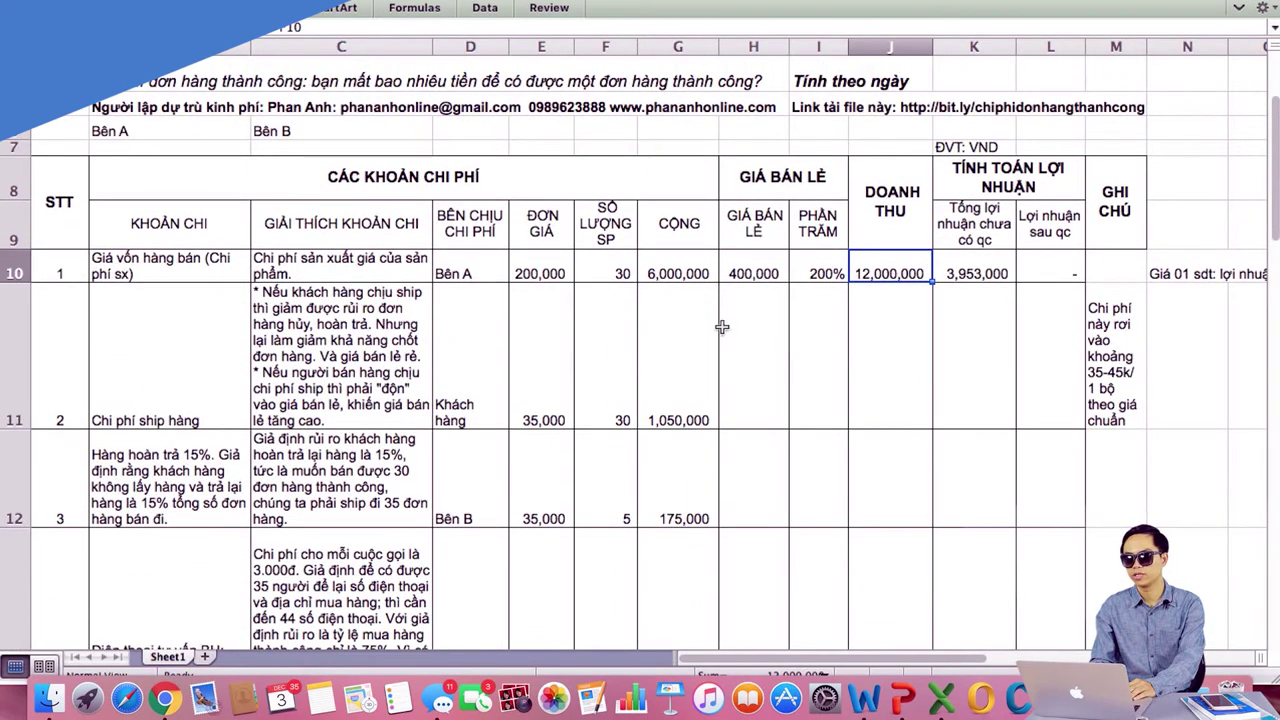
Check the profit before advertising in cell K10 and the break-even advertising cost per successful order in cell E22
{"action": "left_click", "coordinate": [961, 273]}
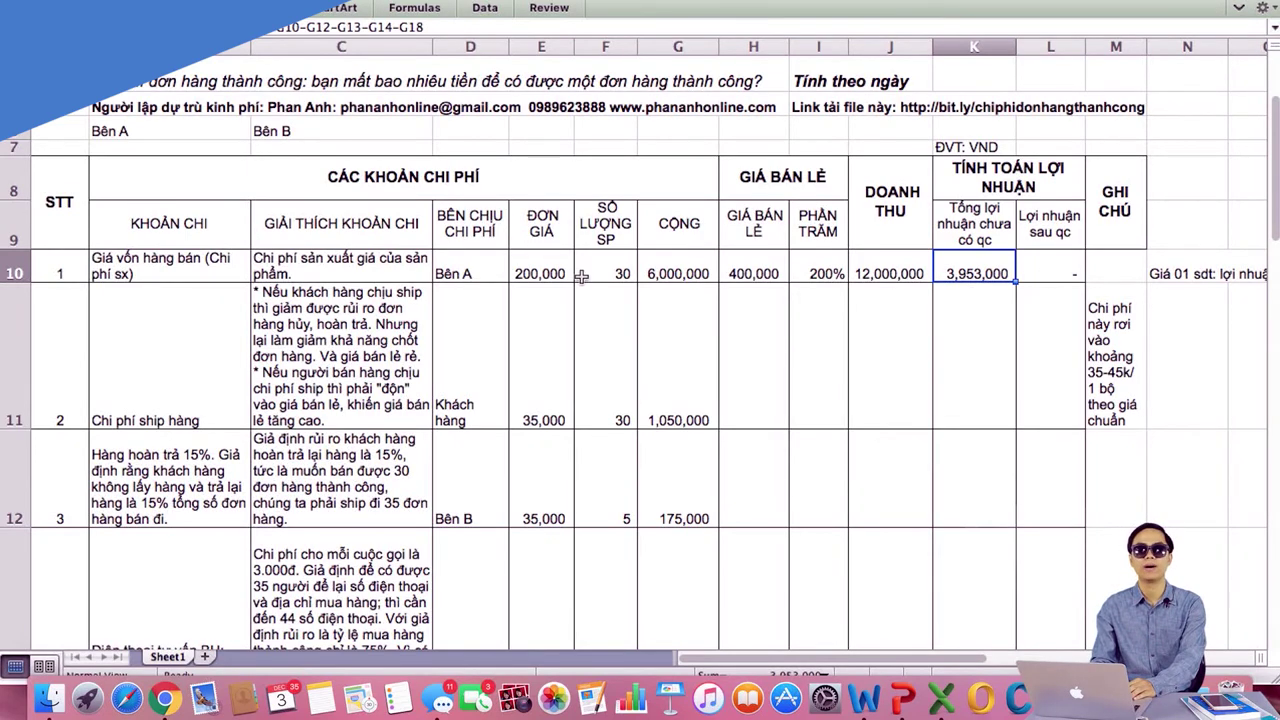
{"action": "scroll", "coordinate": [625, 497], "scroll_direction": "down", "scroll_amount": 5}
{"action": "left_click", "coordinate": [540, 346]}
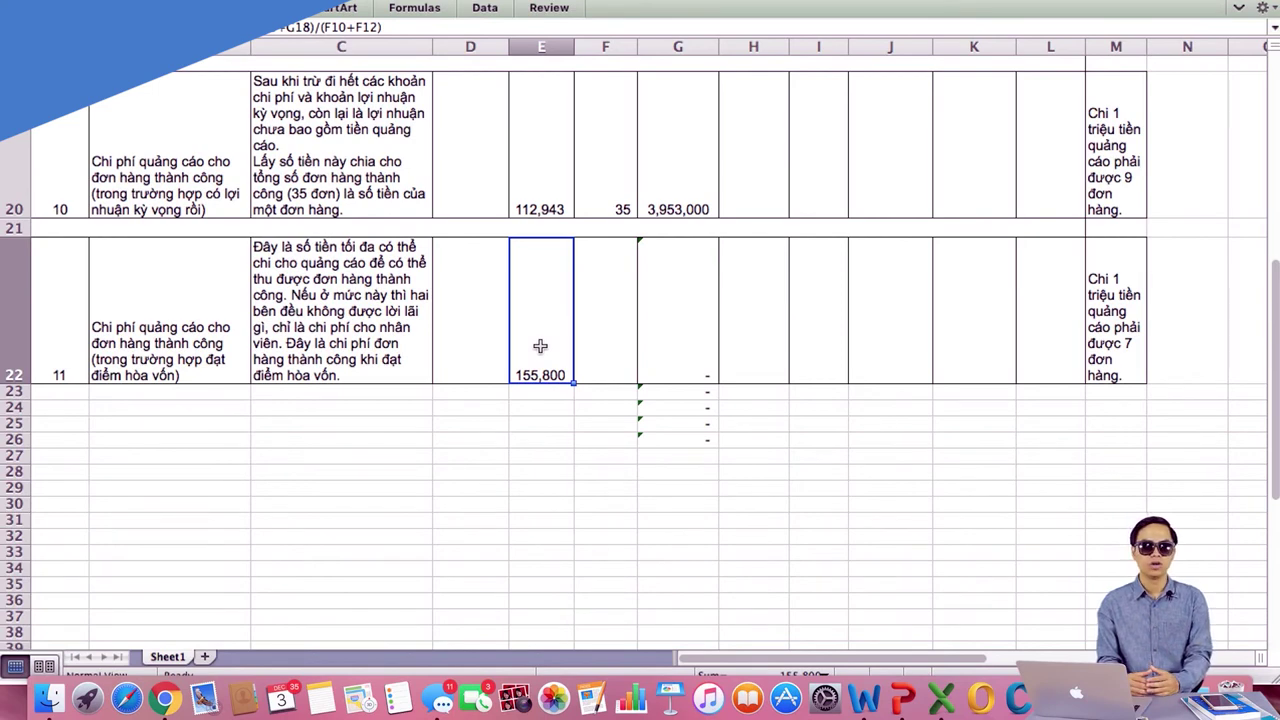
Review the whole budget table, from the cost and revenue rows at its start to the advertising cost rows 20 and 22
{"action": "scroll", "coordinate": [540, 345], "scroll_direction": "up", "scroll_amount": 10}
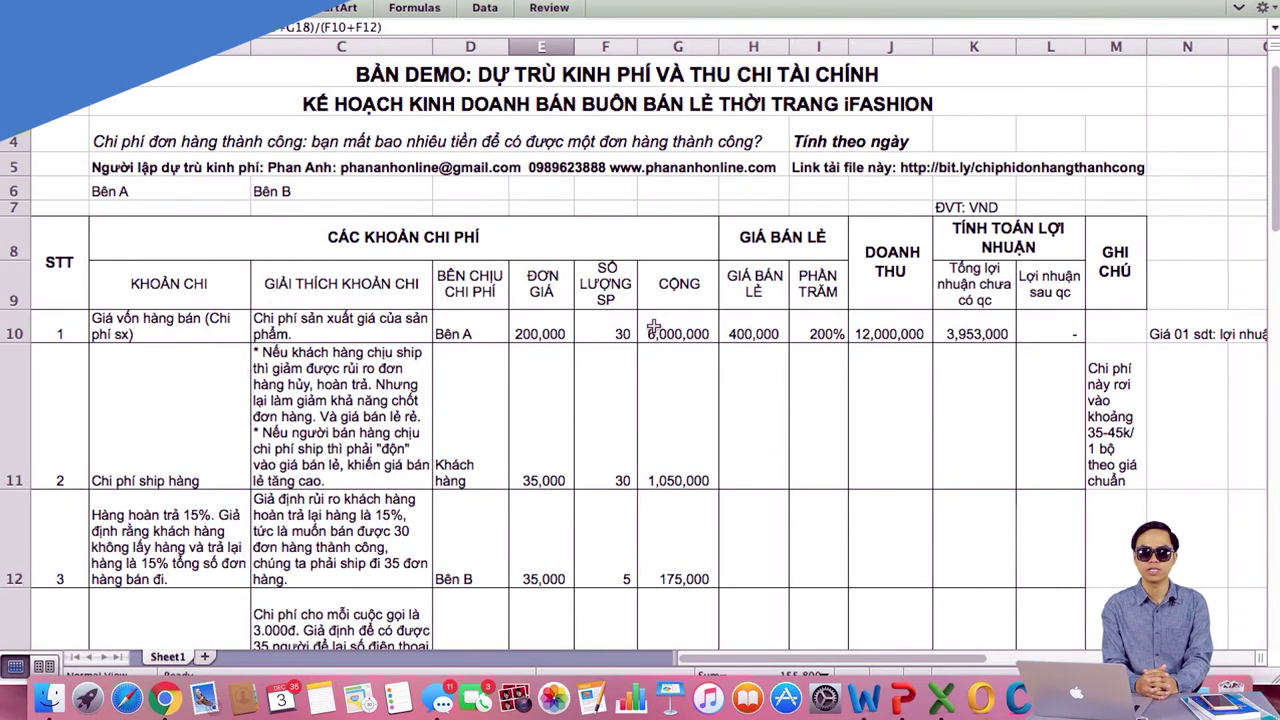
{"action": "scroll", "coordinate": [653, 326], "scroll_direction": "down", "scroll_amount": 10}
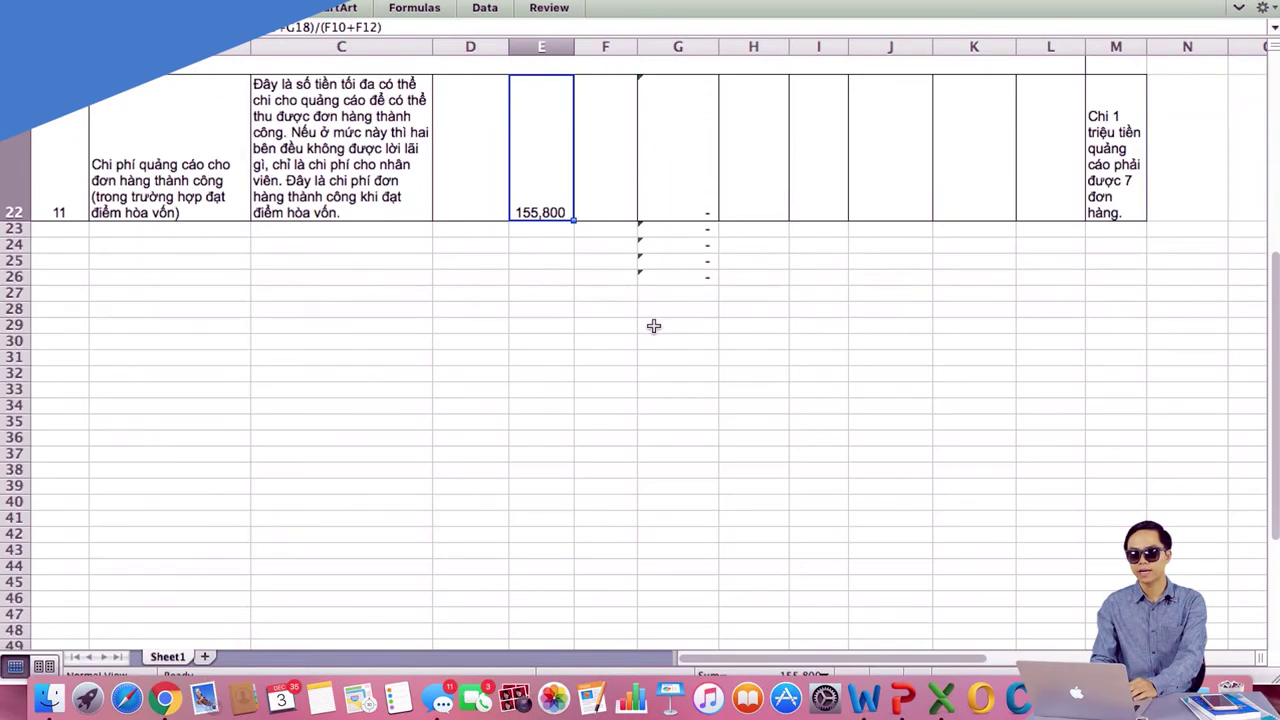
{"action": "scroll", "coordinate": [653, 326], "scroll_direction": "up", "scroll_amount": 10}
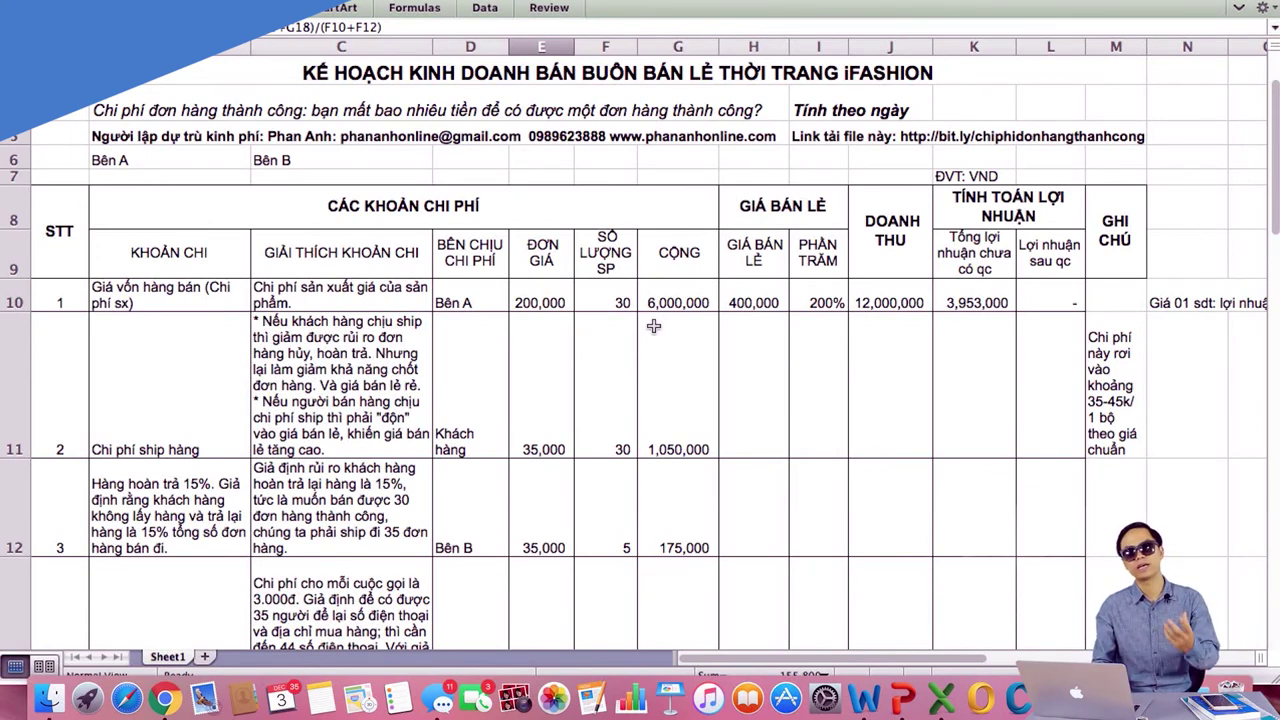
{"action": "scroll", "coordinate": [653, 326], "scroll_direction": "down", "scroll_amount": 3}
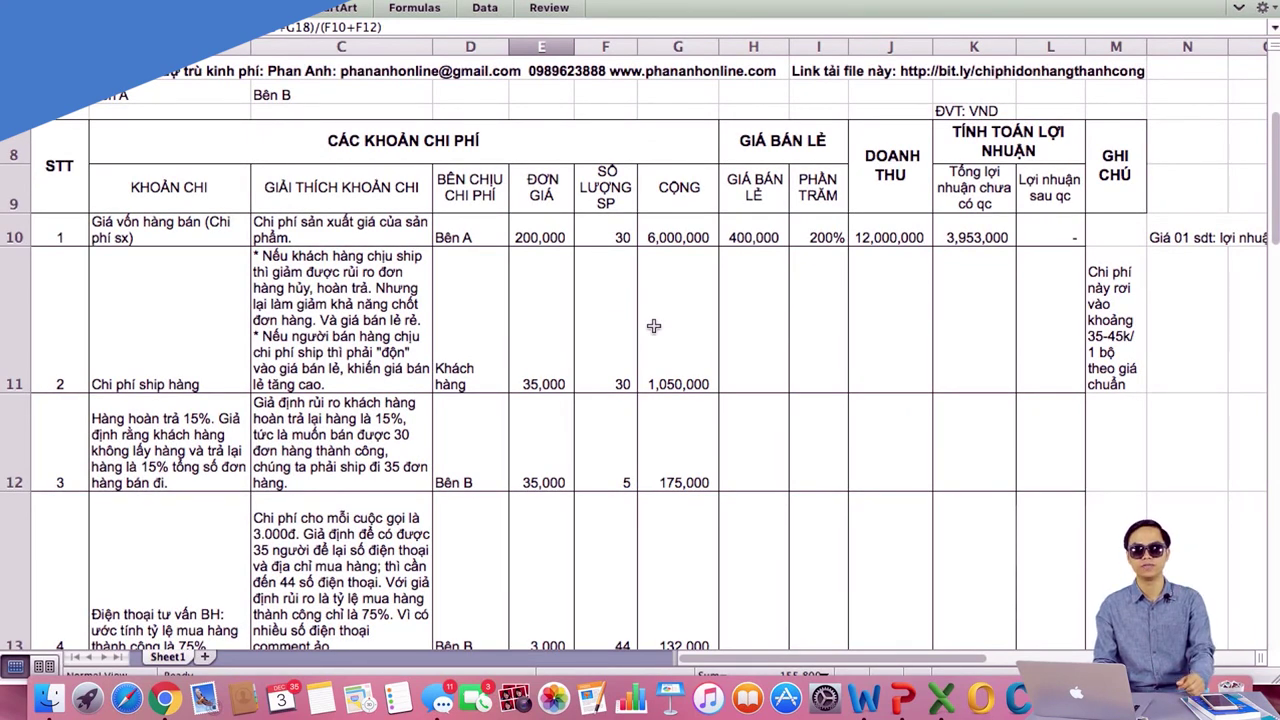
{"action": "scroll", "coordinate": [653, 326], "scroll_direction": "down", "scroll_amount": 10}
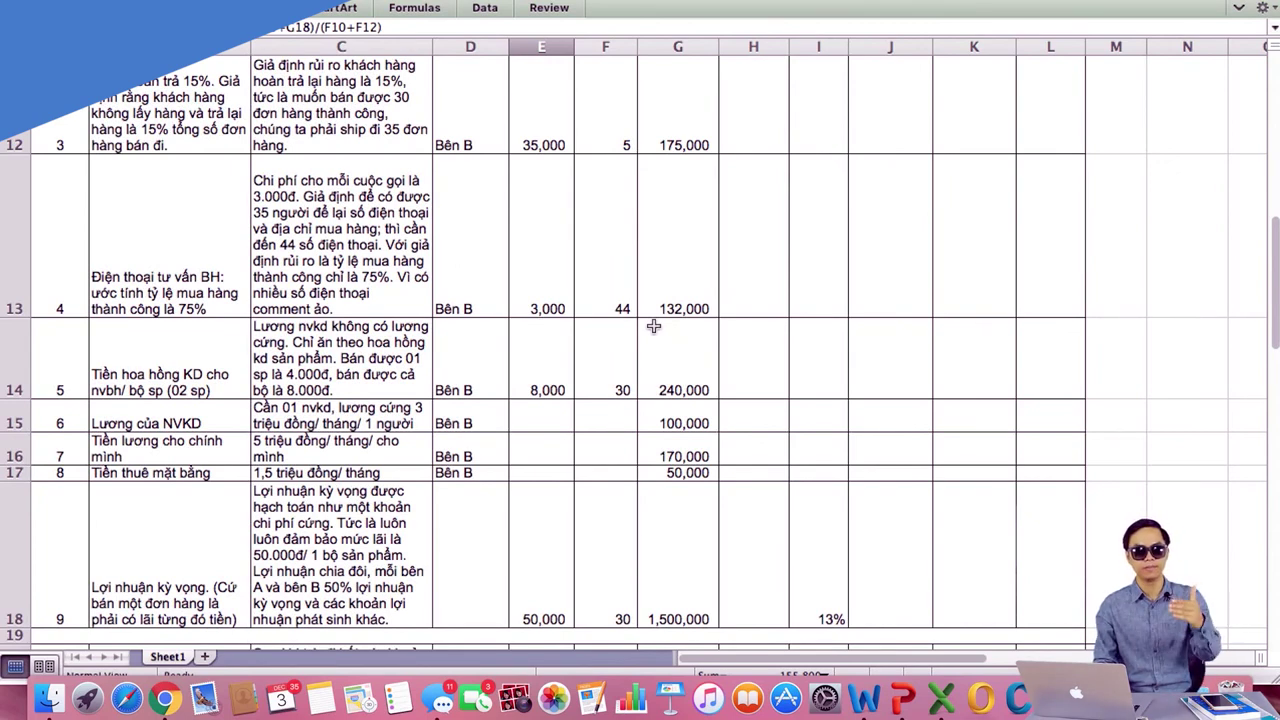
{"action": "scroll", "coordinate": [653, 326], "scroll_direction": "up", "scroll_amount": 10}
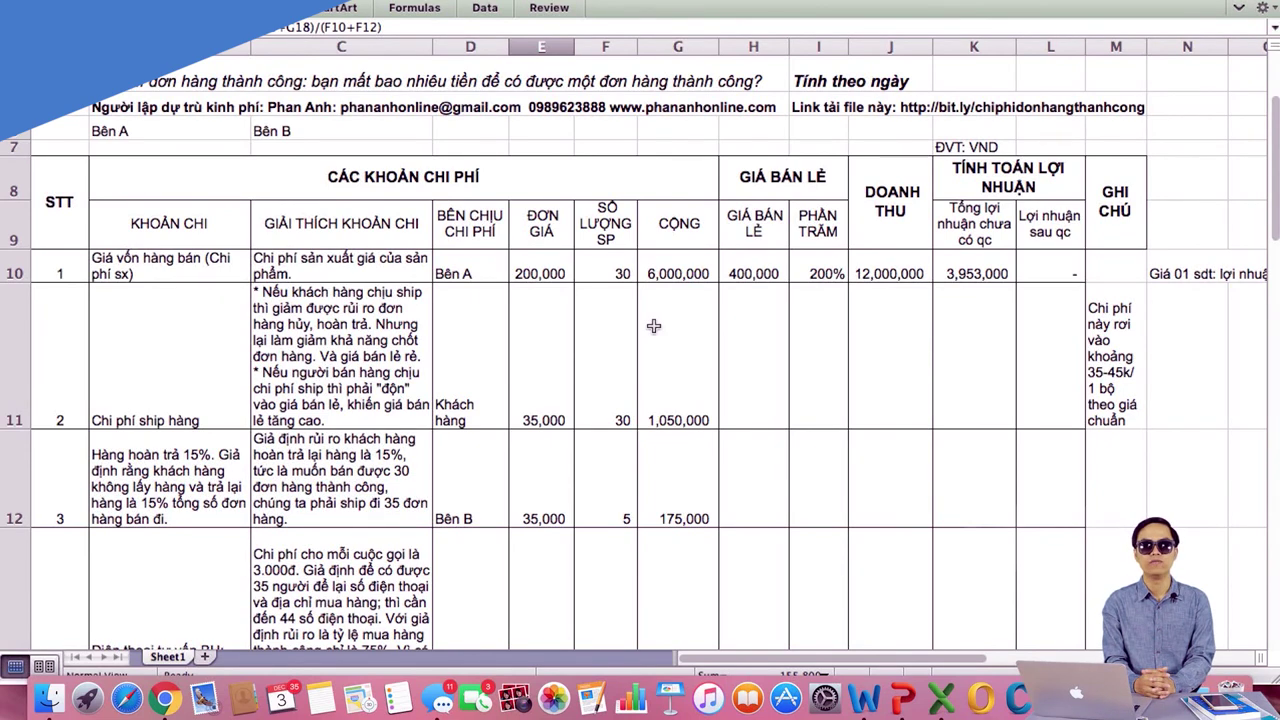
{"action": "scroll", "coordinate": [653, 326], "scroll_direction": "down", "scroll_amount": 10}
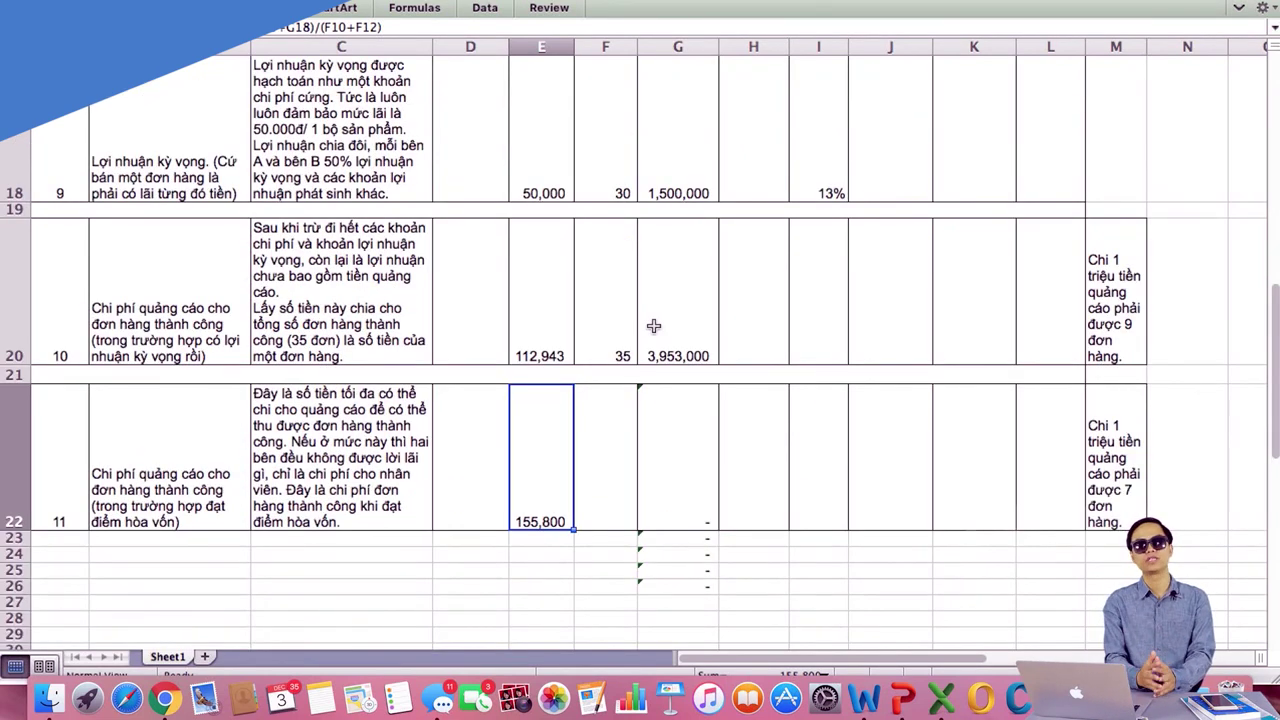